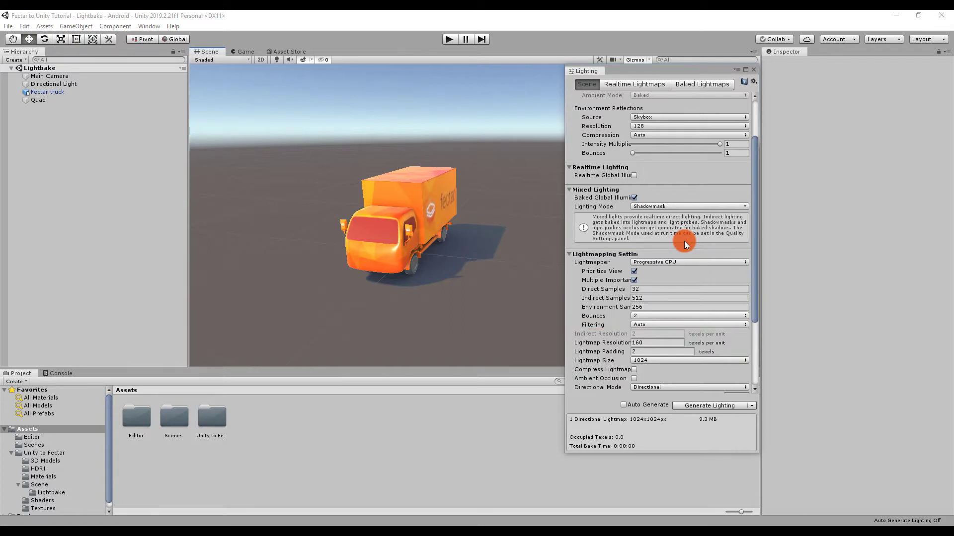
- Set the lightmapper's direct samples to 64, indirect samples to 1024 and environment samples to 512
{"action": "left_click_drag", "start_coordinate": [420, 274], "coordinate": [386, 263], "text": "alt"}
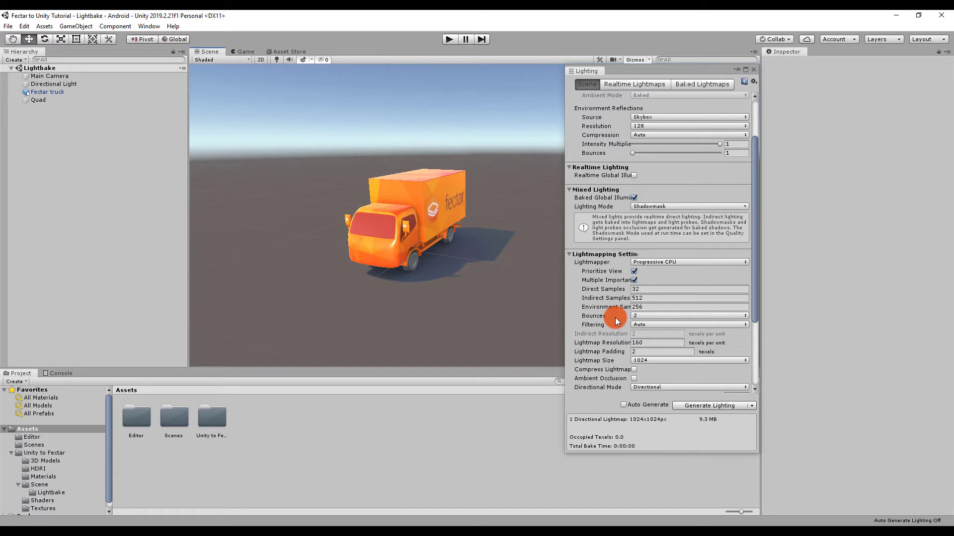
{"action": "left_click", "coordinate": [667, 288]}
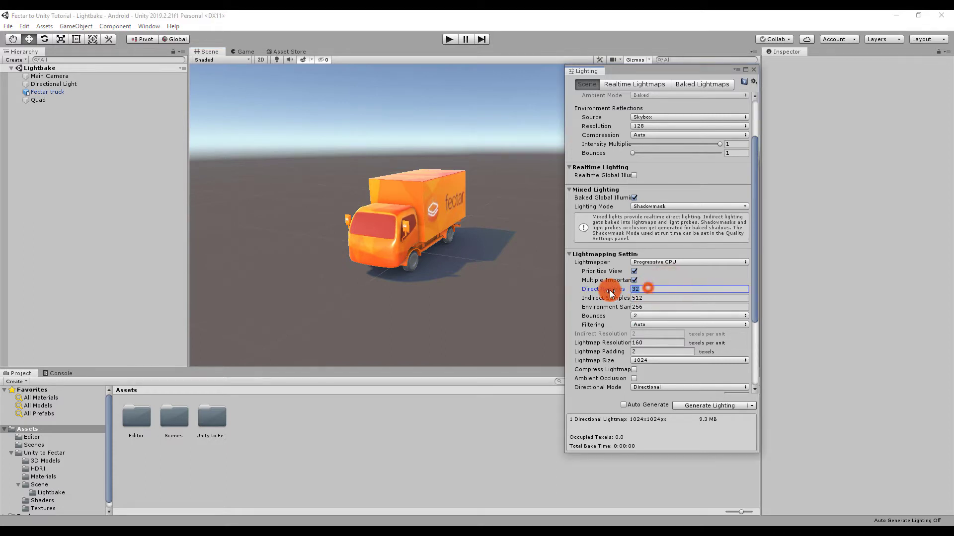
{"action": "type", "text": "64"}
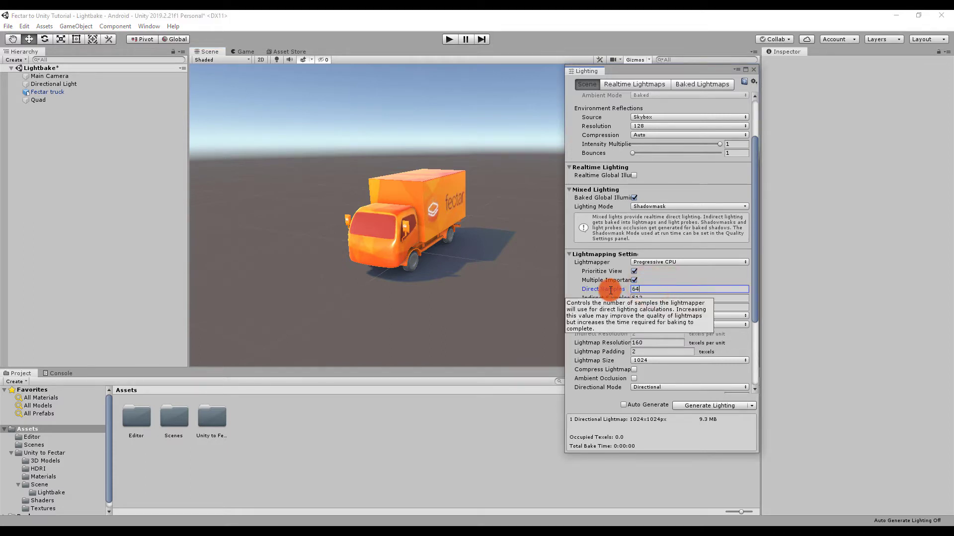
{"action": "left_click", "coordinate": [656, 298]}
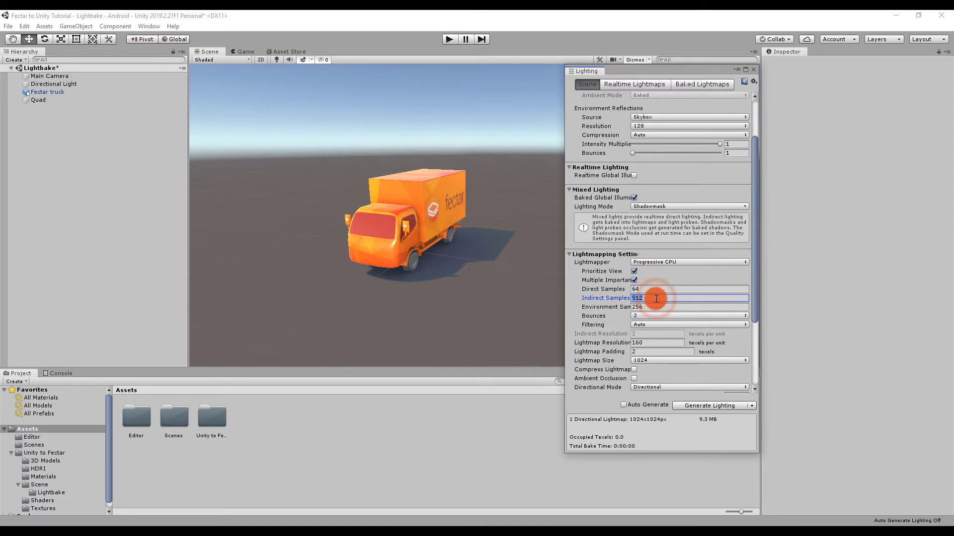
{"action": "type", "text": "1024"}
{"action": "left_click", "coordinate": [650, 306]}
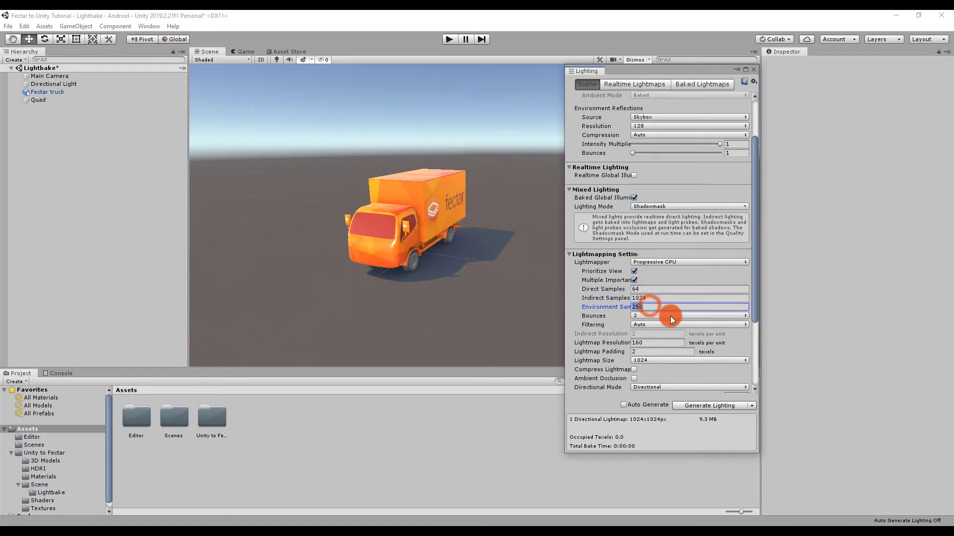
{"action": "type", "text": "512"}
- Set the lightmapper's bounces to 3 and generate the scene lighting
{"action": "left_click", "coordinate": [646, 317]}
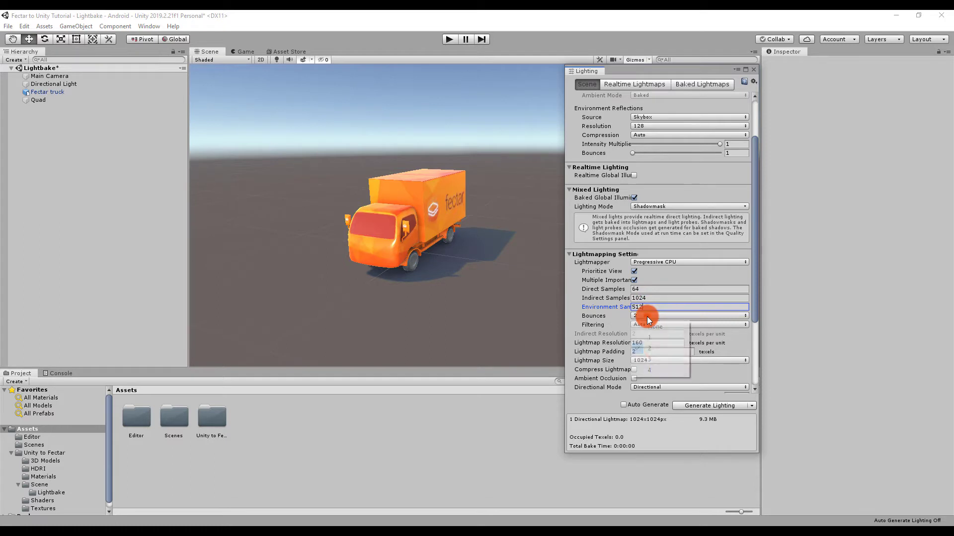
{"action": "left_click", "coordinate": [656, 357]}
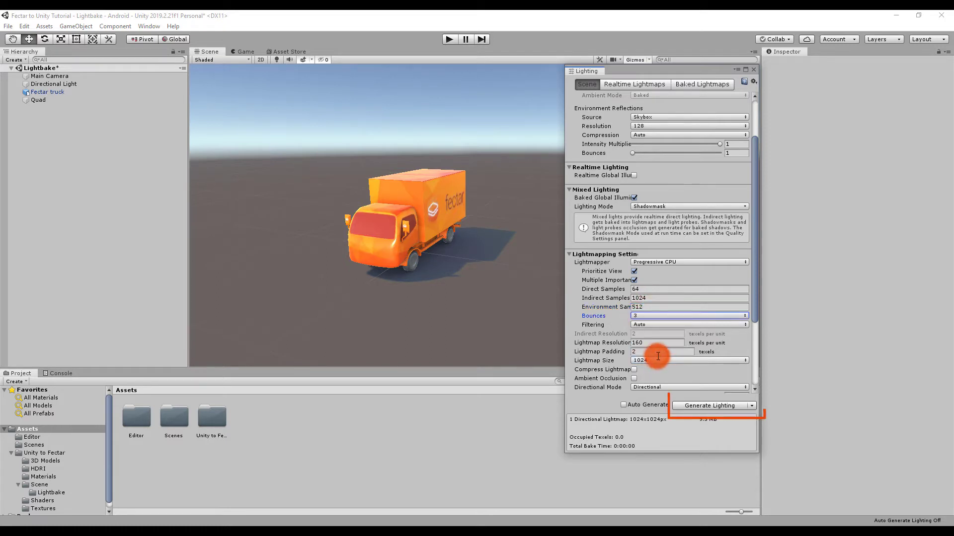
{"action": "left_click", "coordinate": [710, 405]}
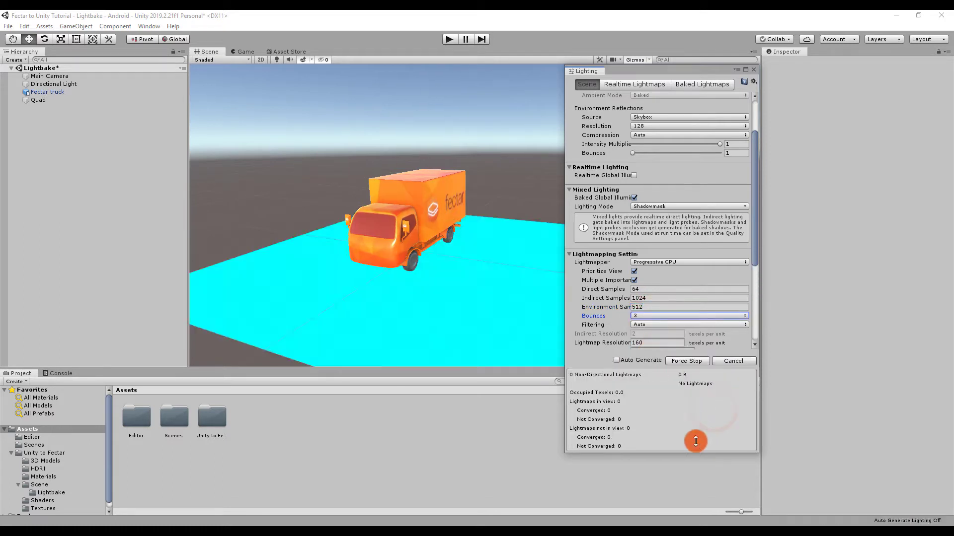
{"action": "left_click_drag", "start_coordinate": [677, 455], "coordinate": [682, 496]}
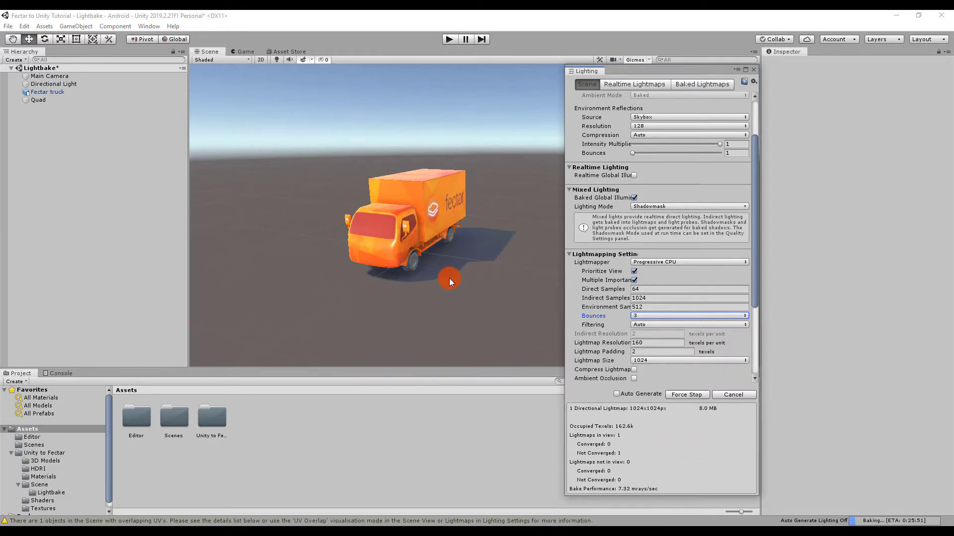
- Lower the directional light above the truck to a Y position of about 1.53
{"action": "scroll", "coordinate": [437, 254], "scroll_direction": "up", "scroll_amount": 5}
{"action": "left_click_drag", "start_coordinate": [445, 254], "coordinate": [424, 216], "text": "alt"}
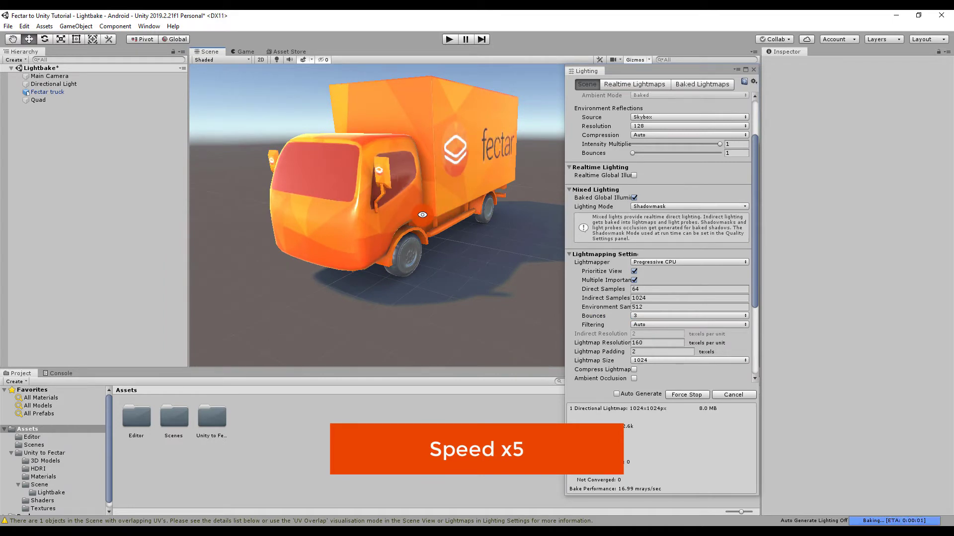
{"action": "left_click_drag", "start_coordinate": [422, 215], "coordinate": [449, 237], "text": "alt"}
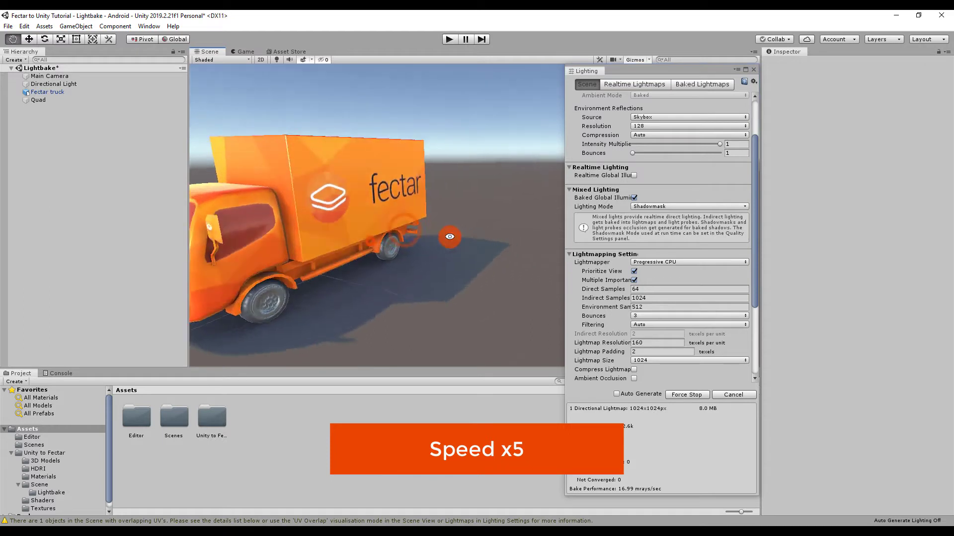
{"action": "right_click_drag", "start_coordinate": [449, 237], "coordinate": [356, 253]}
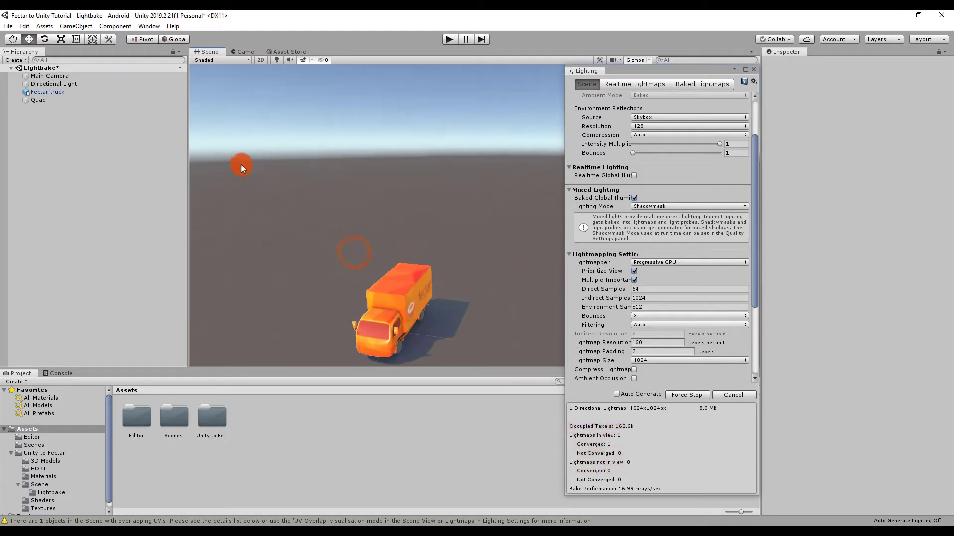
{"action": "double_click", "coordinate": [55, 85]}
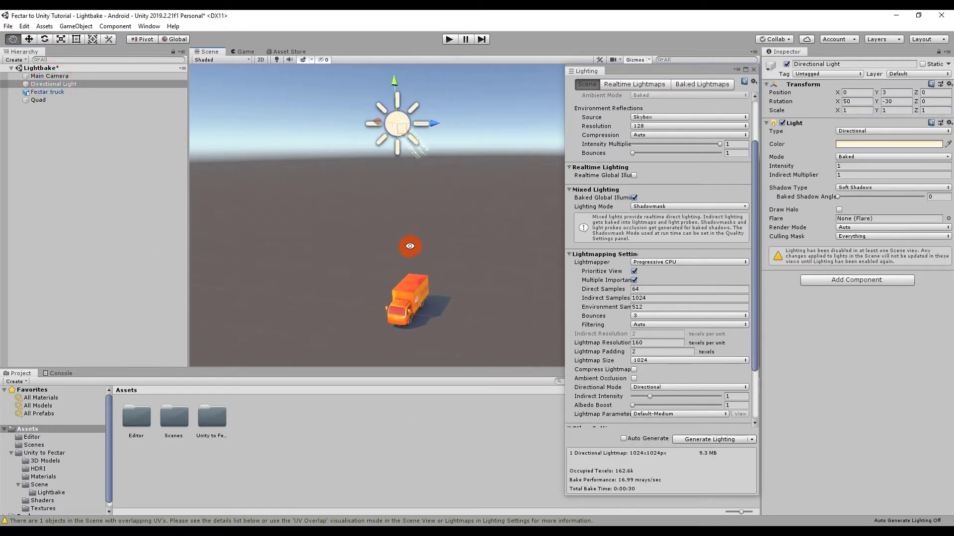
{"action": "left_click_drag", "start_coordinate": [409, 246], "coordinate": [451, 241], "text": "alt"}
{"action": "key", "text": "w"}
{"action": "left_click_drag", "start_coordinate": [395, 78], "coordinate": [397, 191]}
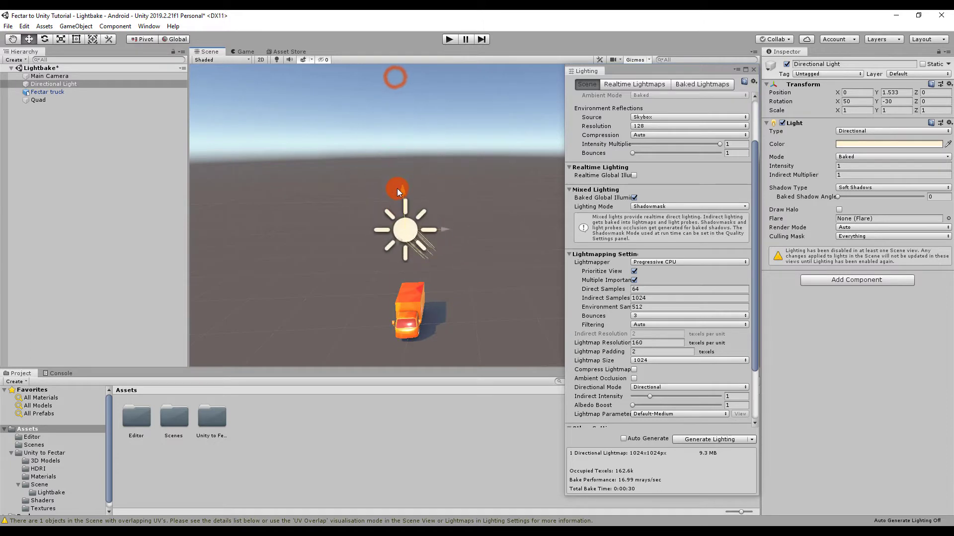
{"action": "scroll", "coordinate": [398, 192], "scroll_direction": "up", "scroll_amount": 4}
{"action": "middle_click_drag", "start_coordinate": [400, 239], "coordinate": [419, 185]}
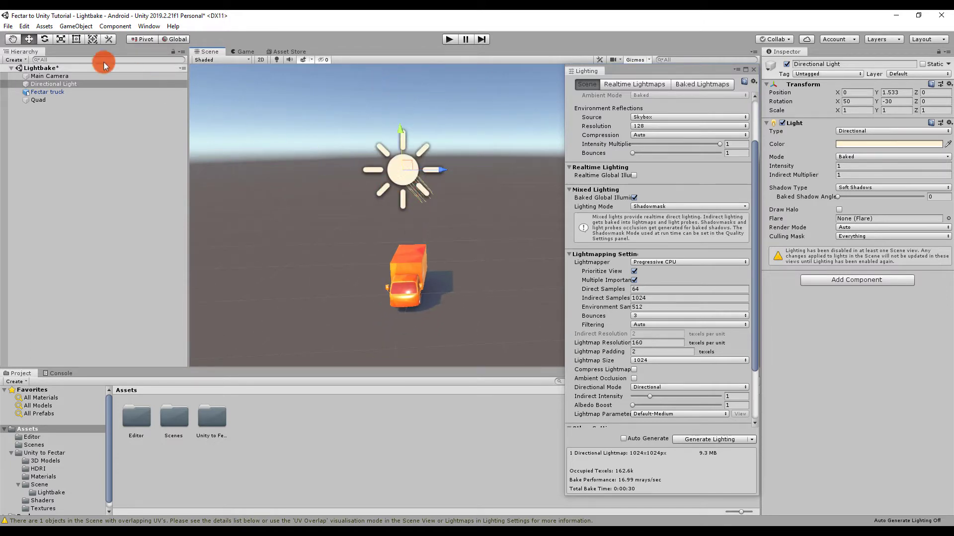
- Rotate the directional light around its Y axis to about -59.5 degrees and generate the lighting again
{"action": "left_click", "coordinate": [44, 39]}
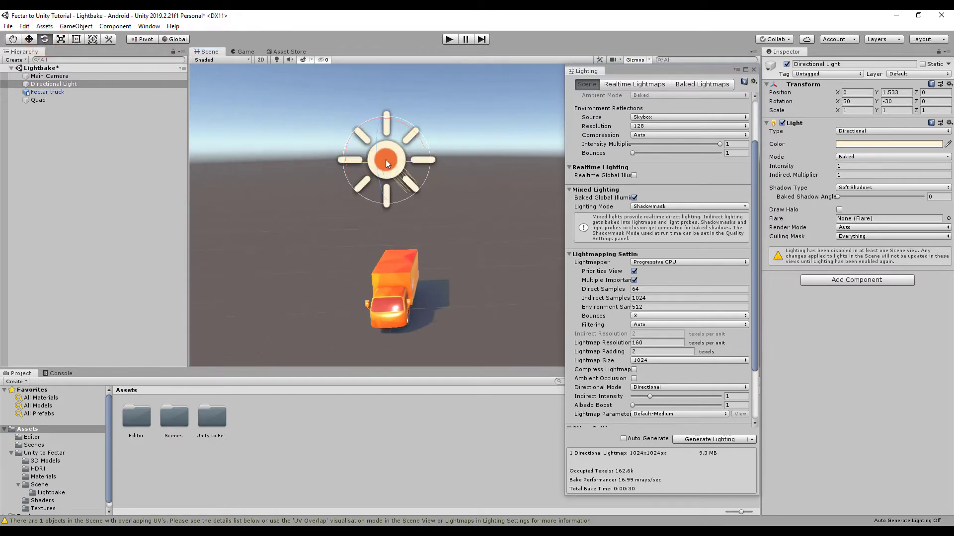
{"action": "left_click_drag", "start_coordinate": [387, 164], "coordinate": [430, 159]}
{"action": "left_click", "coordinate": [707, 439]}
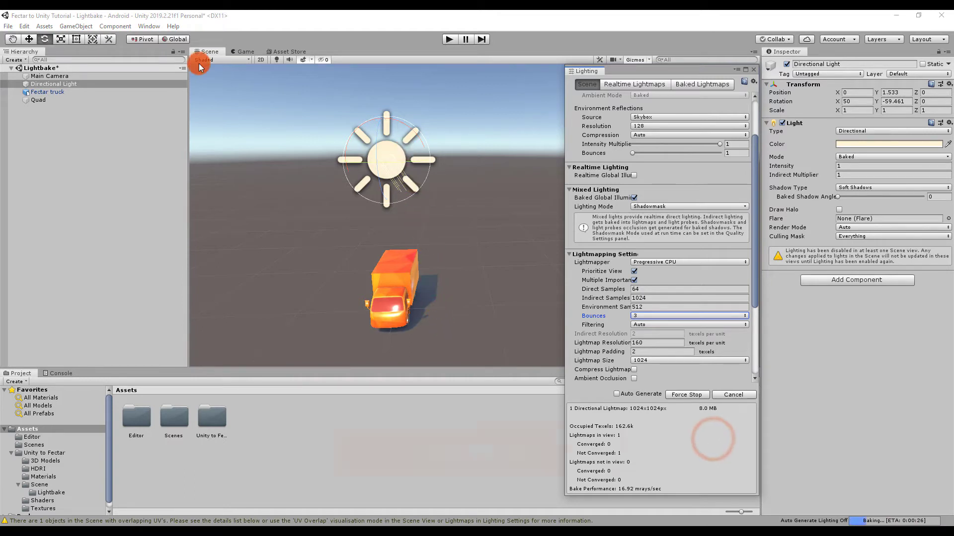
- Switch the handle to Center and Local, and rotate the directional light to about X 58.1, Y -57.3, Z -5.9
{"action": "left_click", "coordinate": [145, 40]}
{"action": "left_click", "coordinate": [167, 38]}
{"action": "left_click_drag", "start_coordinate": [375, 118], "coordinate": [398, 143]}
{"action": "middle_click_drag", "start_coordinate": [445, 263], "coordinate": [449, 232]}
{"action": "left_click_drag", "start_coordinate": [449, 232], "coordinate": [512, 241], "text": "alt"}
{"action": "left_click_drag", "start_coordinate": [416, 75], "coordinate": [416, 89]}
{"action": "left_click_drag", "start_coordinate": [414, 124], "coordinate": [419, 126]}
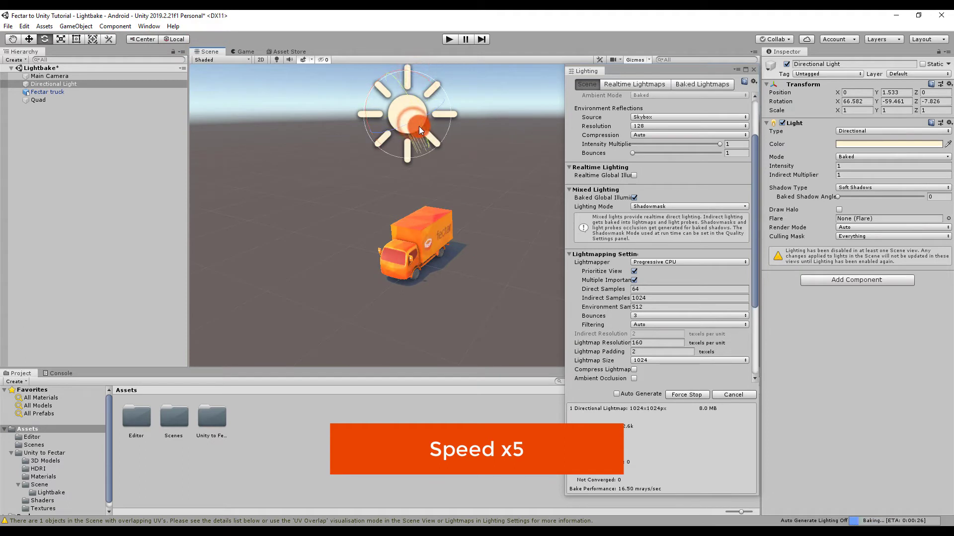
{"action": "left_click_drag", "start_coordinate": [360, 296], "coordinate": [472, 318], "text": "alt"}
{"action": "left_click_drag", "start_coordinate": [378, 99], "coordinate": [378, 107]}
{"action": "left_click_drag", "start_coordinate": [439, 212], "coordinate": [366, 171], "text": "alt"}
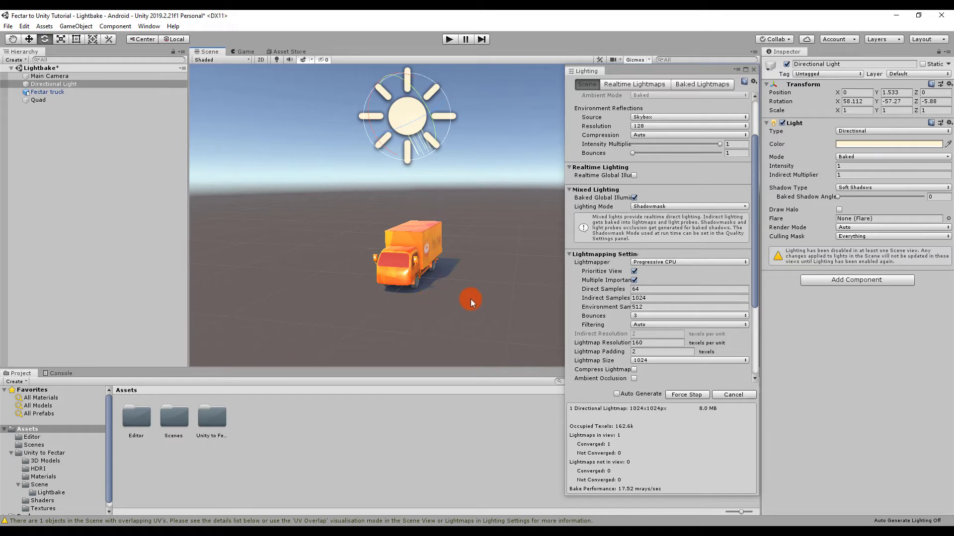
- Open the preview of the baked lightmap and highlight the Fectar truck's area in it
{"action": "left_click", "coordinate": [695, 84]}
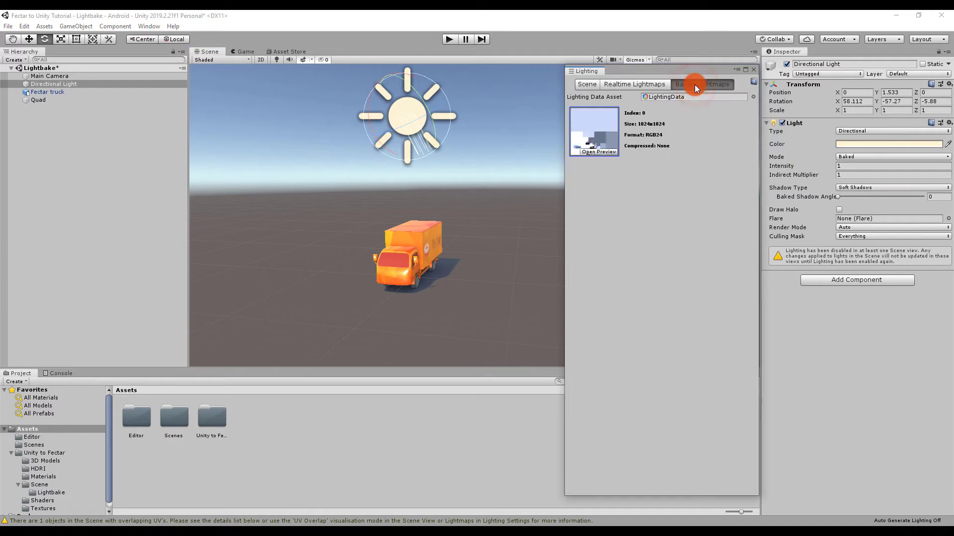
{"action": "left_click", "coordinate": [595, 151]}
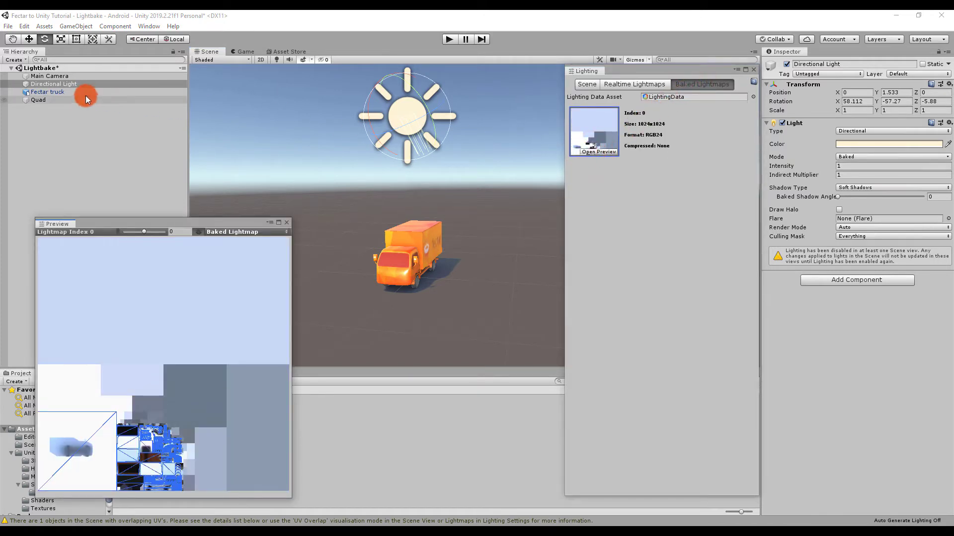
{"action": "left_click", "coordinate": [54, 92]}
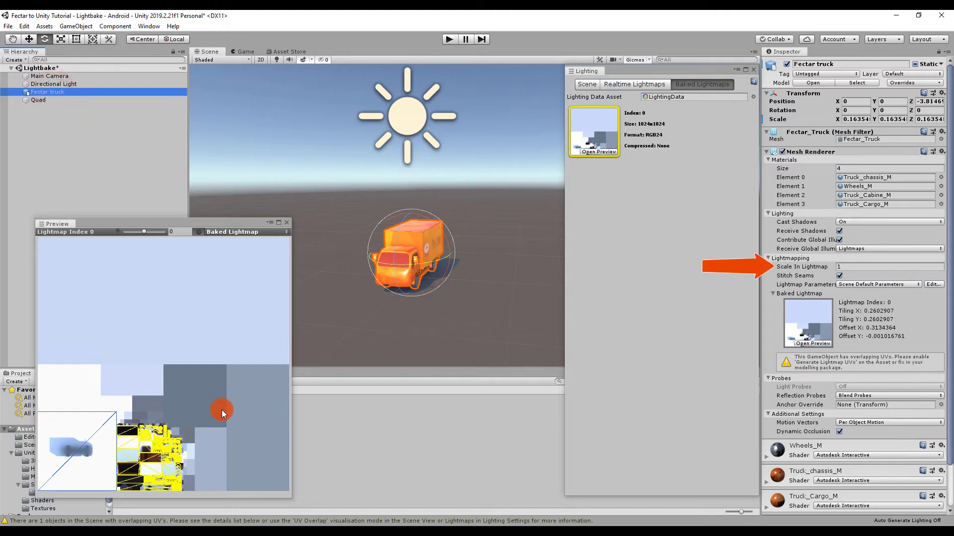
- Set the Fectar truck's Scale In Lightmap to 1.5 and generate the lighting
{"action": "left_click", "coordinate": [844, 267]}
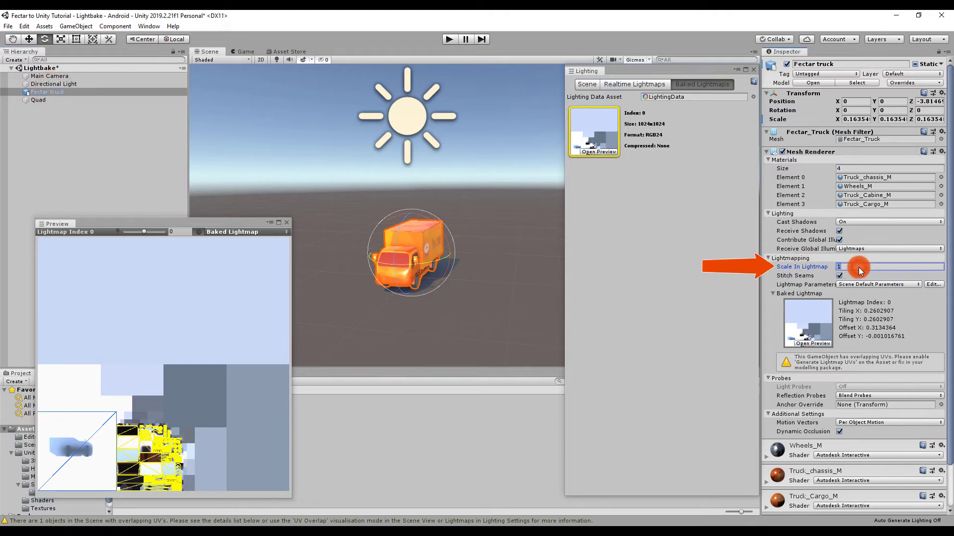
{"action": "type", "text": ".5"}
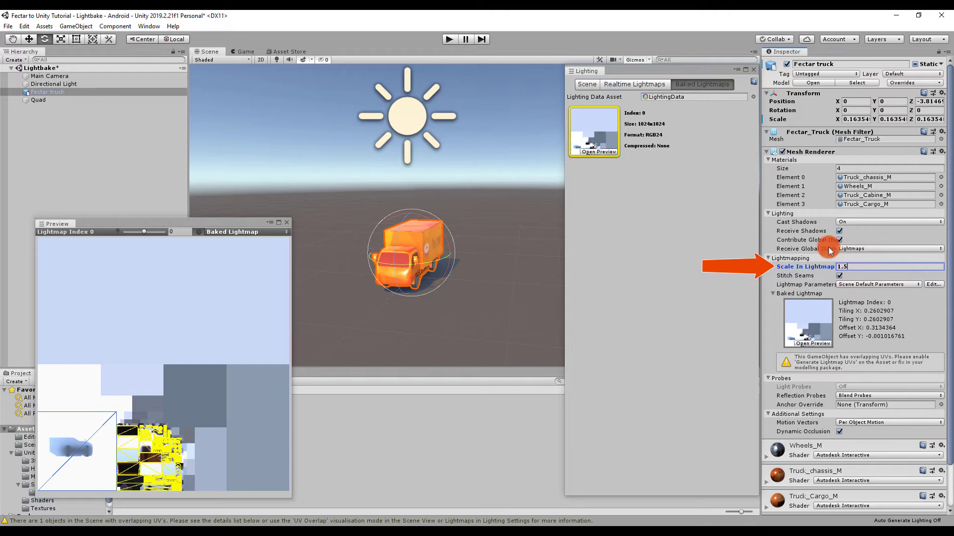
{"action": "left_click", "coordinate": [587, 86]}
{"action": "left_click", "coordinate": [704, 440]}
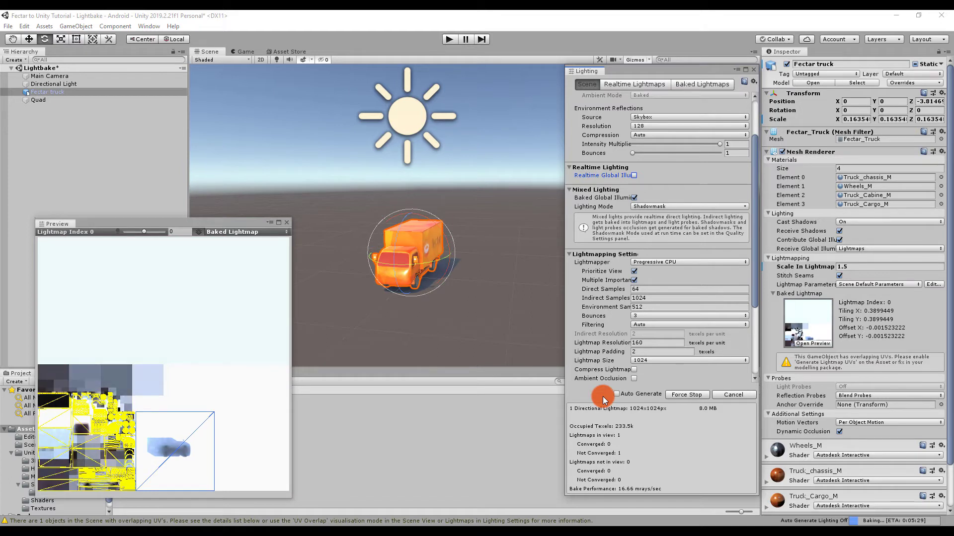
- Set Scale In Lightmap to 1.75 for both the Fectar truck and the Quad
{"action": "left_click", "coordinate": [868, 267]}
{"action": "type", "text": "1.75"}
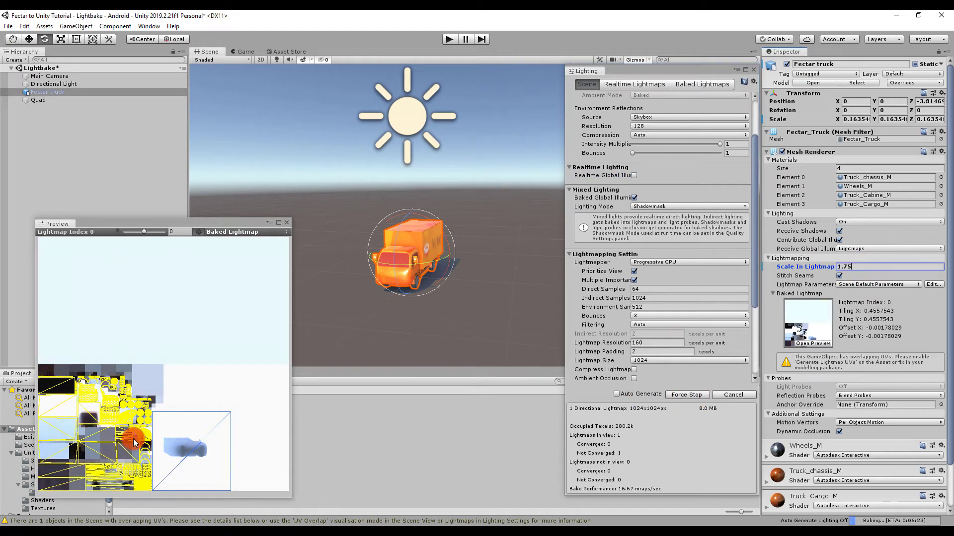
{"action": "left_click", "coordinate": [46, 100]}
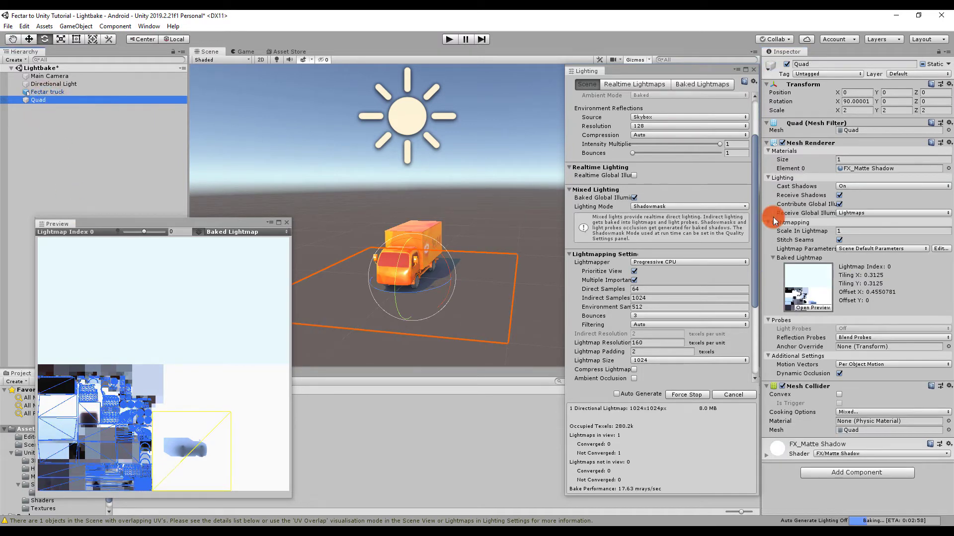
{"action": "left_click", "coordinate": [862, 230]}
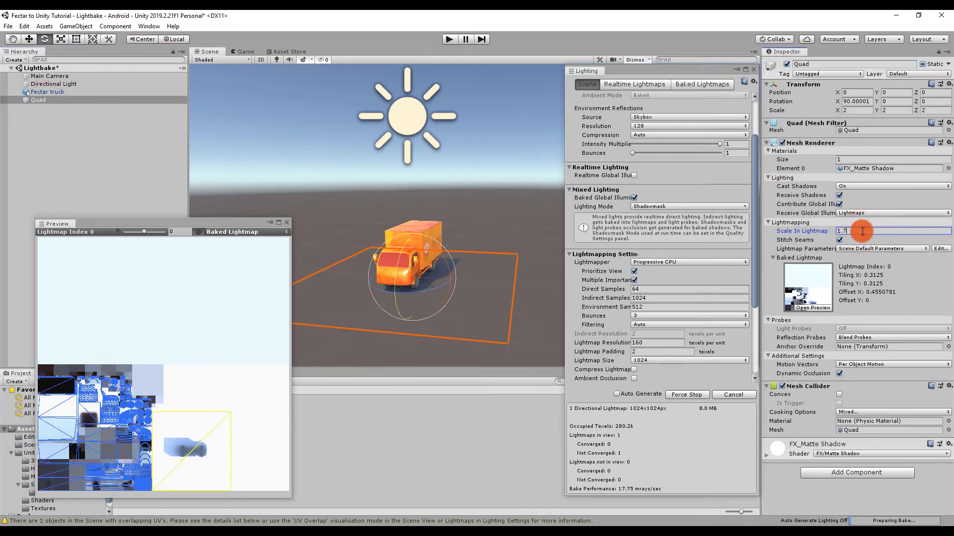
{"action": "type", "text": "1.75"}
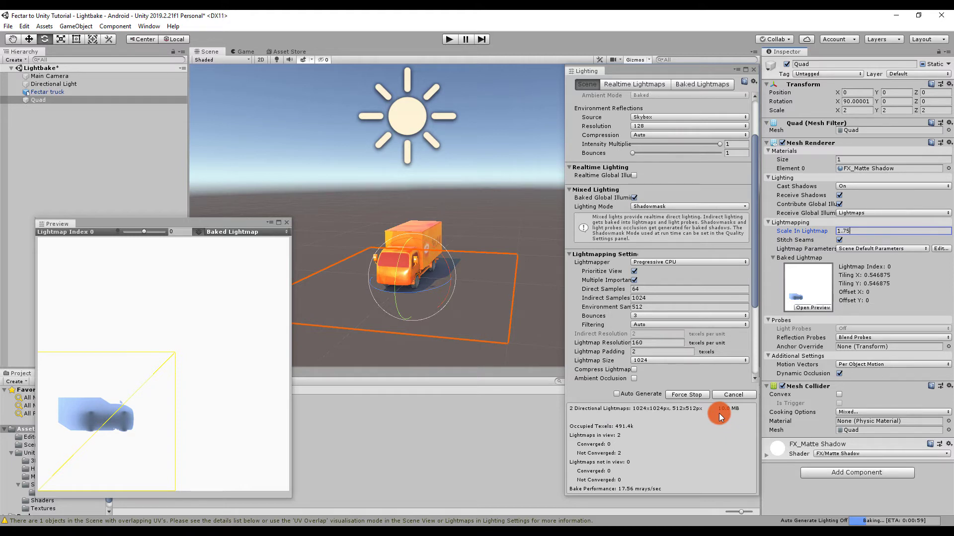
- Set the Quad's Scale In Lightmap to 1.5 and close the lightmap preview
{"action": "left_click", "coordinate": [861, 231]}
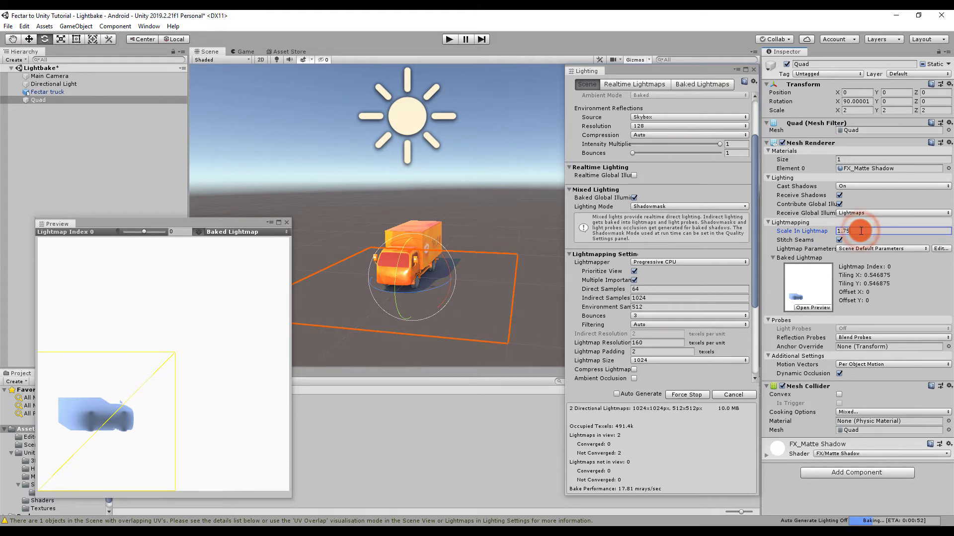
{"action": "key", "text": "BackSpace"}
{"action": "key", "text": "BackSpace"}
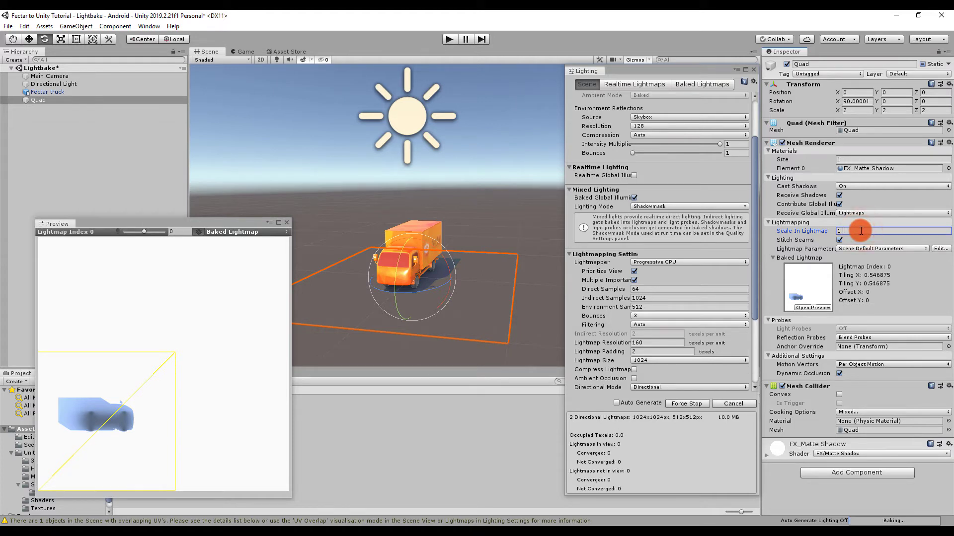
{"action": "type", "text": "5"}
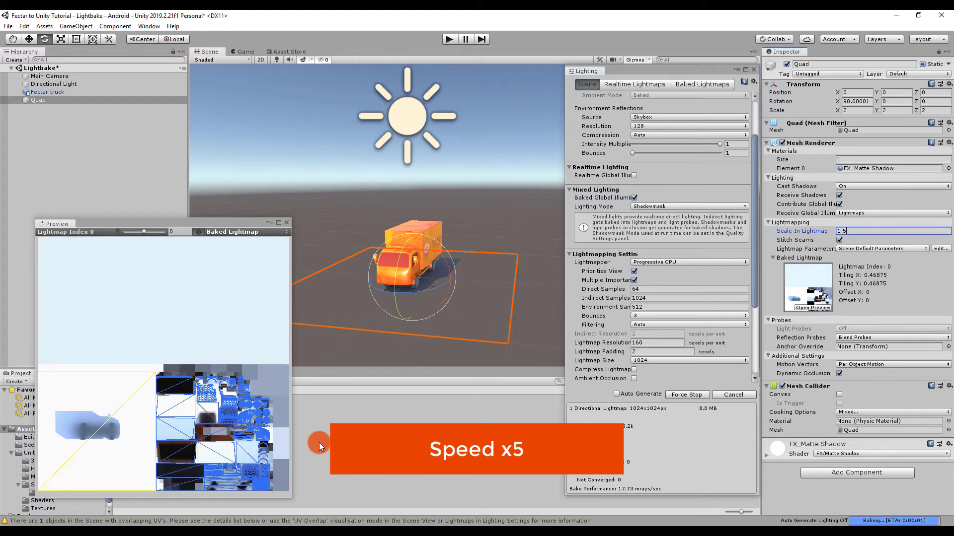
{"action": "left_click", "coordinate": [287, 222]}
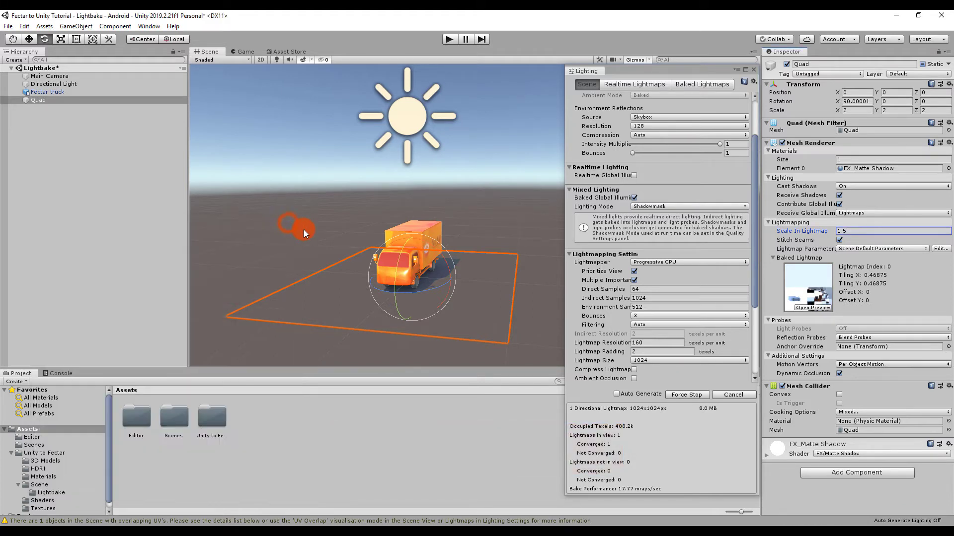
- Add a Reflection Probe to the truck scene
{"action": "left_click_drag", "start_coordinate": [303, 229], "coordinate": [326, 234], "text": "alt"}
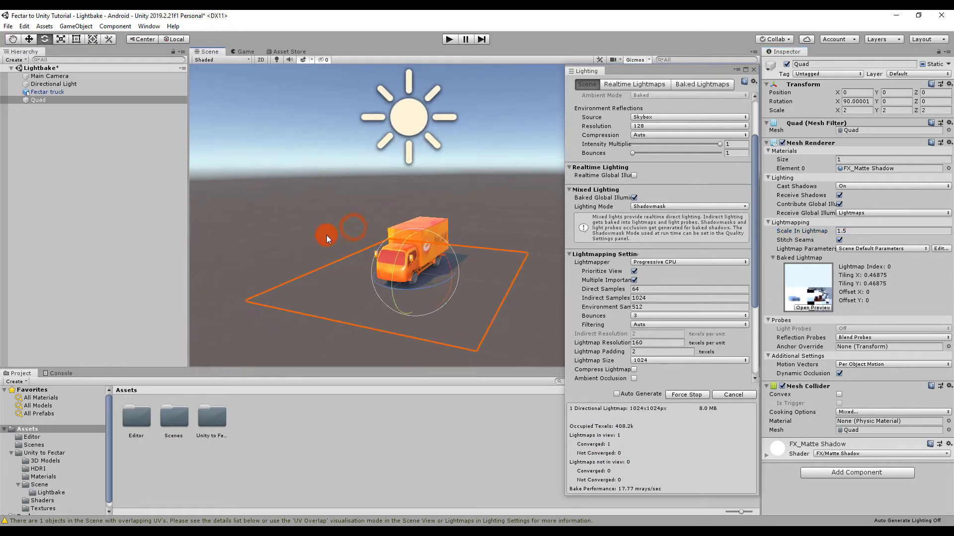
{"action": "left_click", "coordinate": [75, 26]}
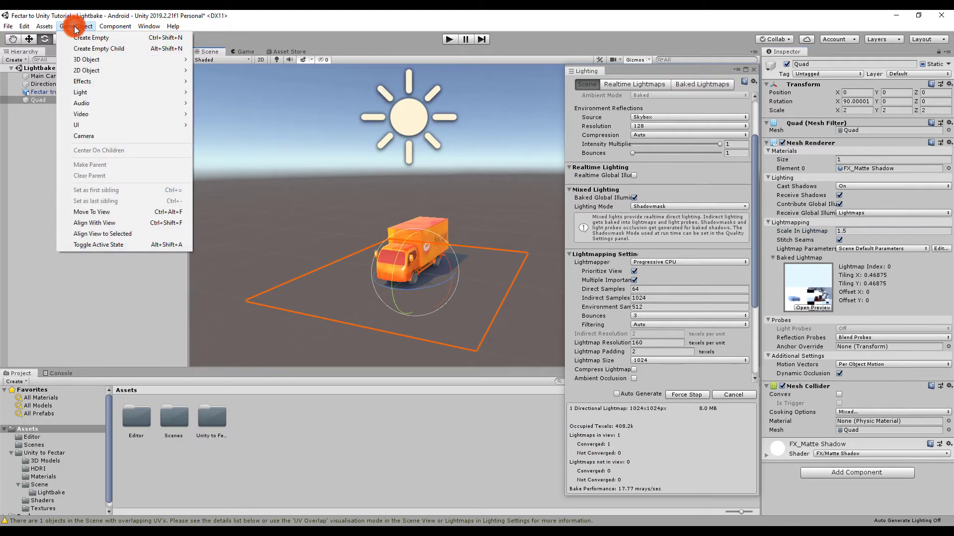
{"action": "mouse_move", "coordinate": [82, 92]}
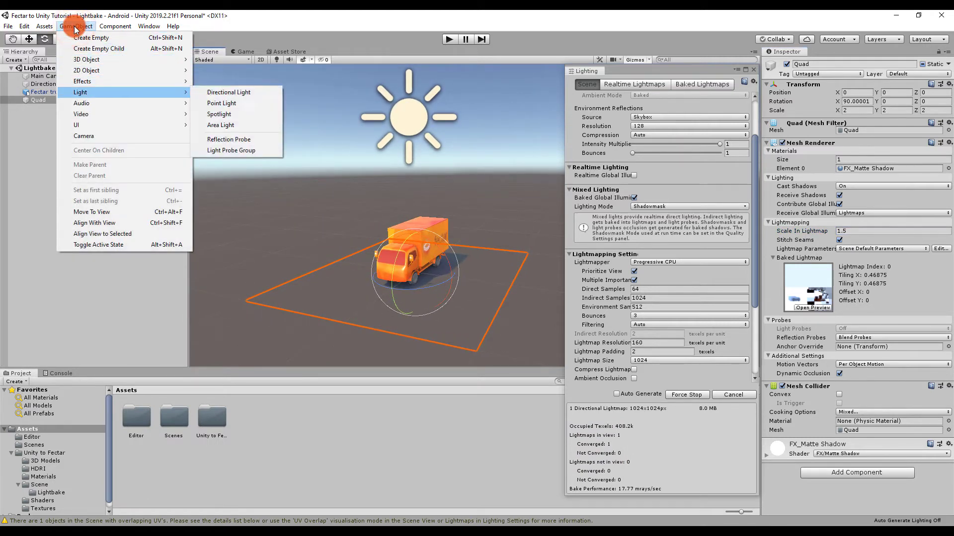
{"action": "left_click", "coordinate": [221, 139]}
- Position the Reflection Probe above the truck at X 0, Y 1, Z 0
{"action": "left_click_drag", "start_coordinate": [347, 220], "coordinate": [511, 219], "text": "alt"}
{"action": "left_click", "coordinate": [865, 92]}
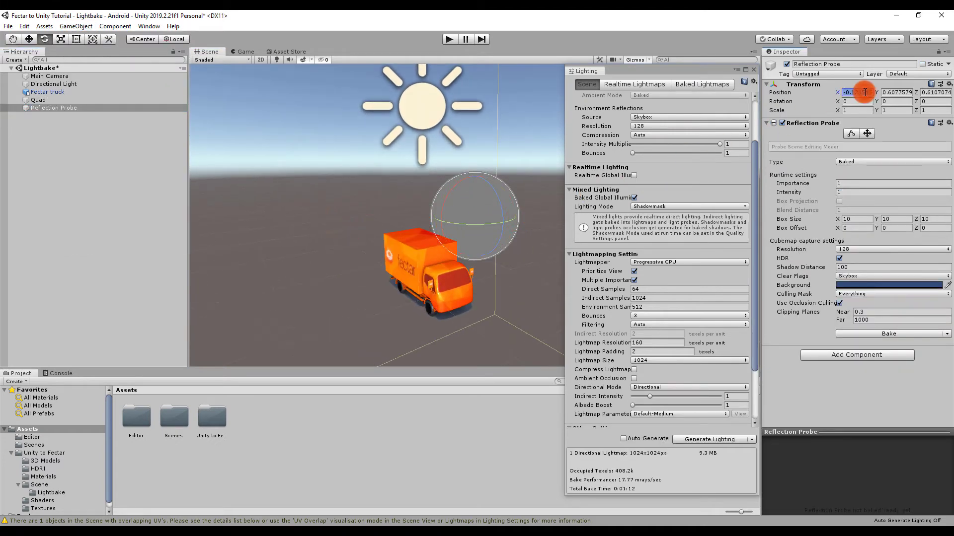
{"action": "type", "text": "0"}
{"action": "left_click", "coordinate": [904, 93]}
{"action": "type", "text": "1"}
{"action": "left_click", "coordinate": [944, 90]}
{"action": "type", "text": "0"}
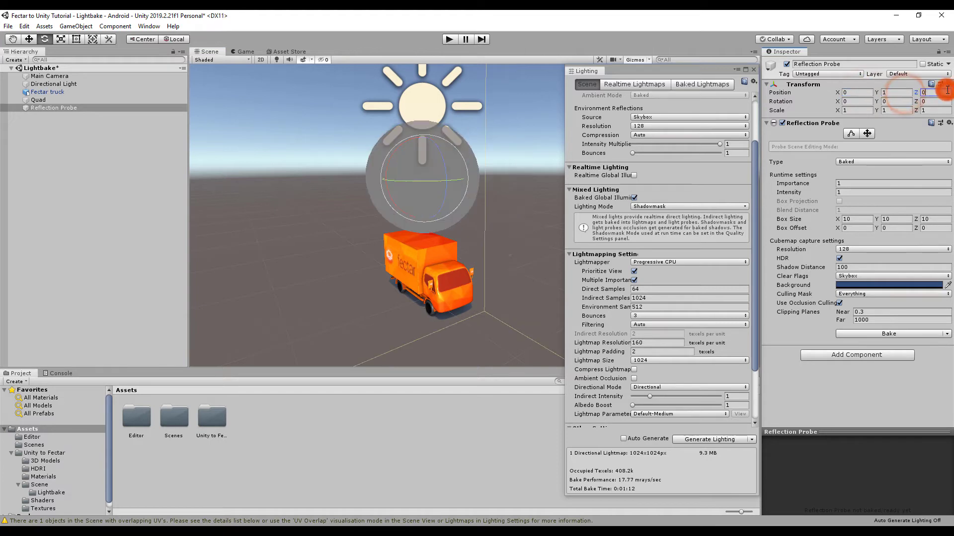
- Set the Reflection Probe's Box Size to 2 on X, Y and Z
{"action": "scroll", "coordinate": [434, 222], "scroll_direction": "down", "scroll_amount": 5}
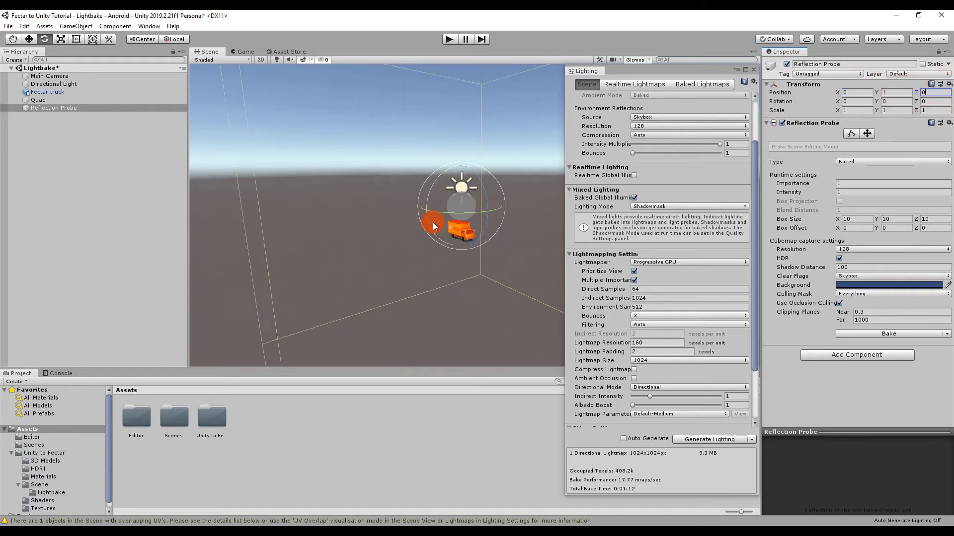
{"action": "left_click_drag", "start_coordinate": [433, 222], "coordinate": [694, 272], "text": "alt"}
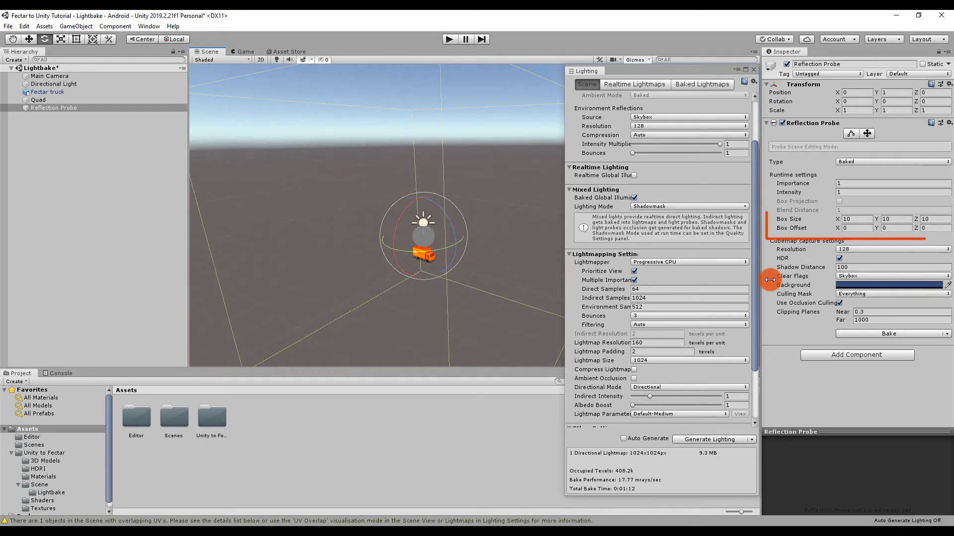
{"action": "left_click", "coordinate": [856, 219]}
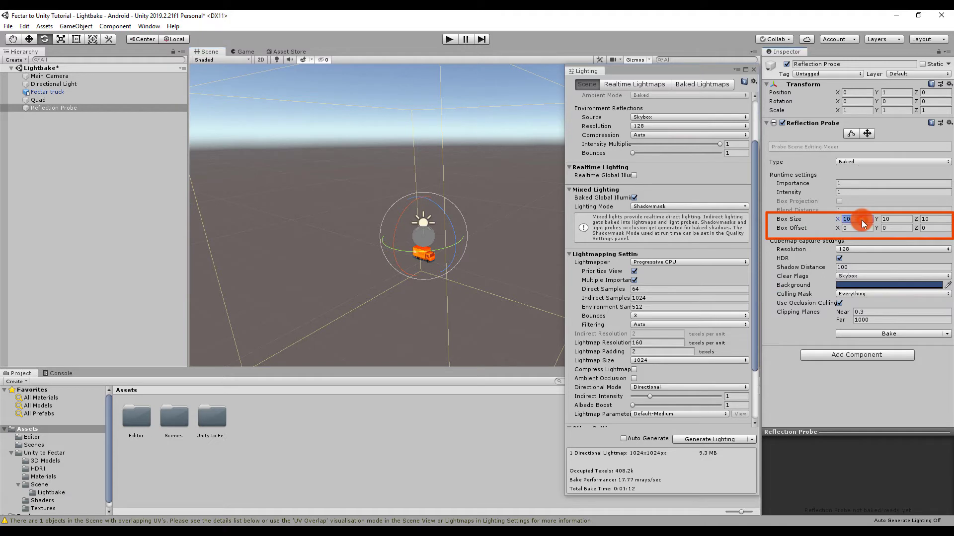
{"action": "type", "text": "2"}
{"action": "left_click", "coordinate": [897, 219]}
{"action": "type", "text": "2"}
{"action": "left_click", "coordinate": [932, 218]}
{"action": "type", "text": "2"}
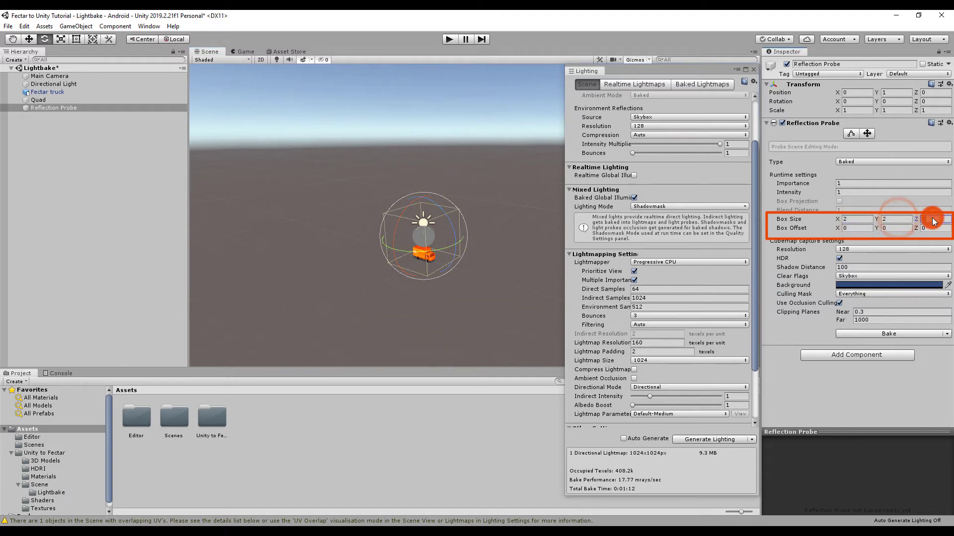
- Bake the Reflection Probe and deselect it
{"action": "scroll", "coordinate": [437, 177], "scroll_direction": "up", "scroll_amount": 10}
{"action": "middle_click_drag", "start_coordinate": [365, 261], "coordinate": [436, 180]}
{"action": "scroll", "coordinate": [437, 180], "scroll_direction": "up", "scroll_amount": 10}
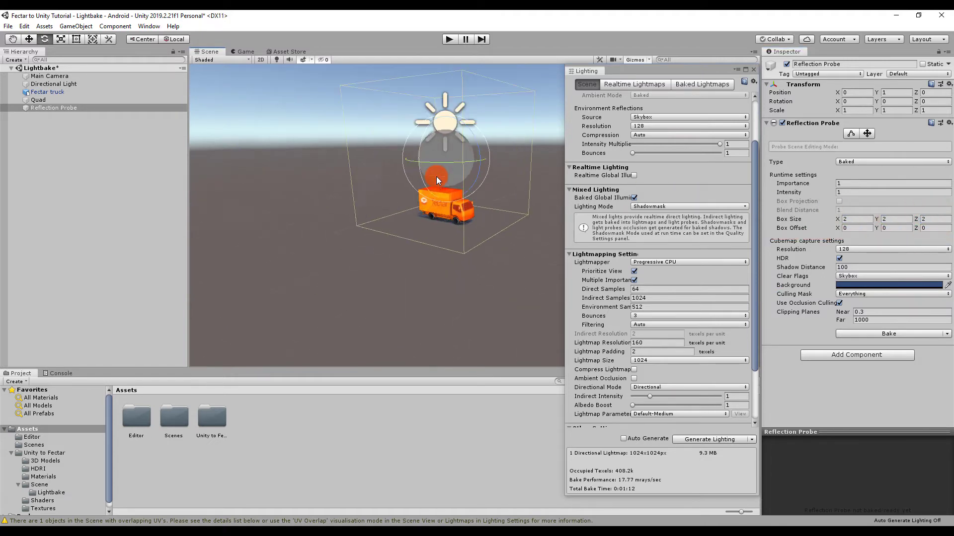
{"action": "middle_click_drag", "start_coordinate": [400, 154], "coordinate": [436, 221]}
{"action": "left_click_drag", "start_coordinate": [436, 222], "coordinate": [367, 208], "text": "alt"}
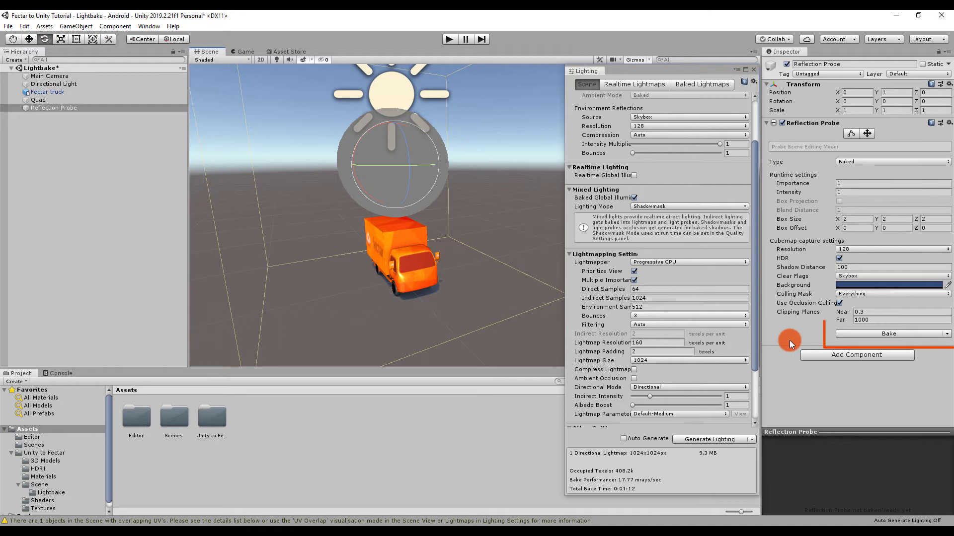
{"action": "left_click", "coordinate": [889, 333]}
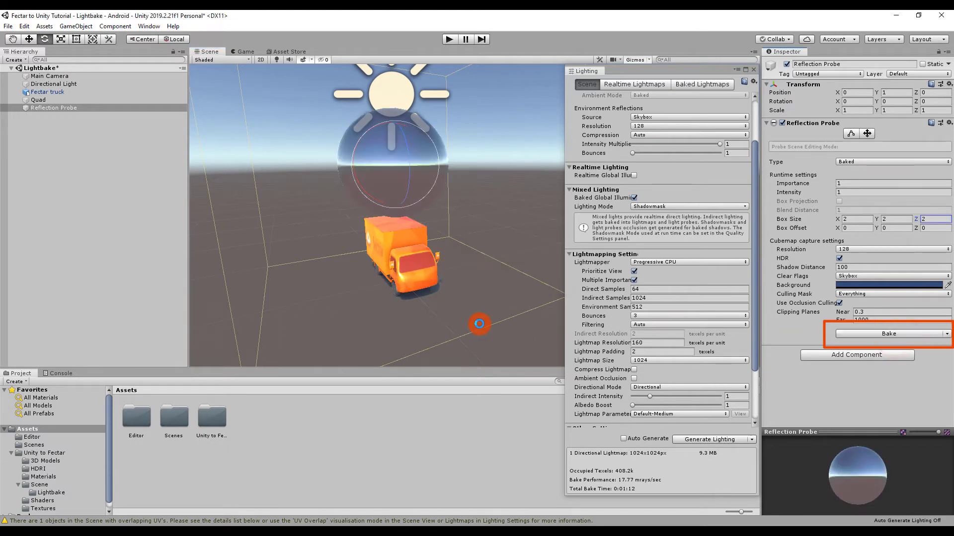
{"action": "left_click", "coordinate": [480, 325]}
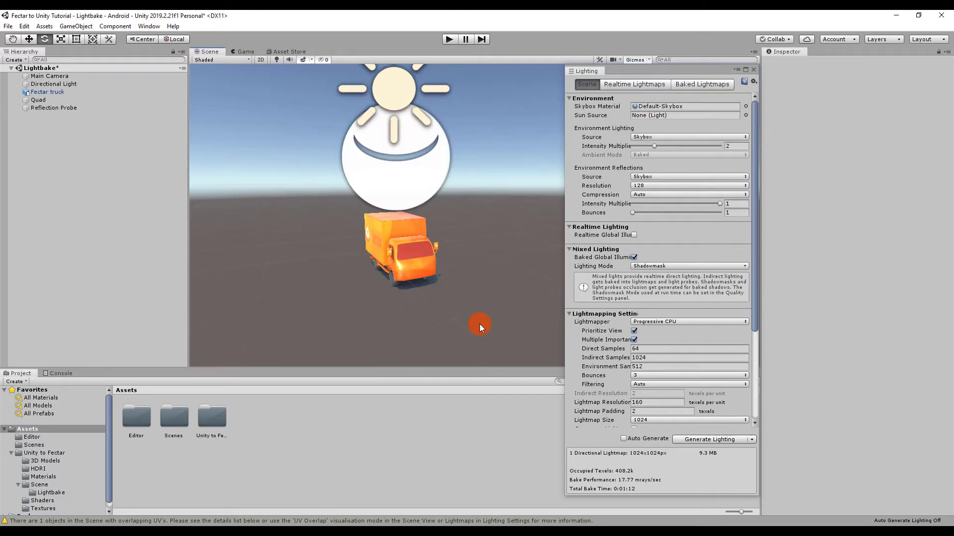
- Apply the TreasureIslandWhiteBalanced material from the Unity to Fectar HDRI folder as the scene's skybox and generate the lighting
{"action": "left_click", "coordinate": [668, 107]}
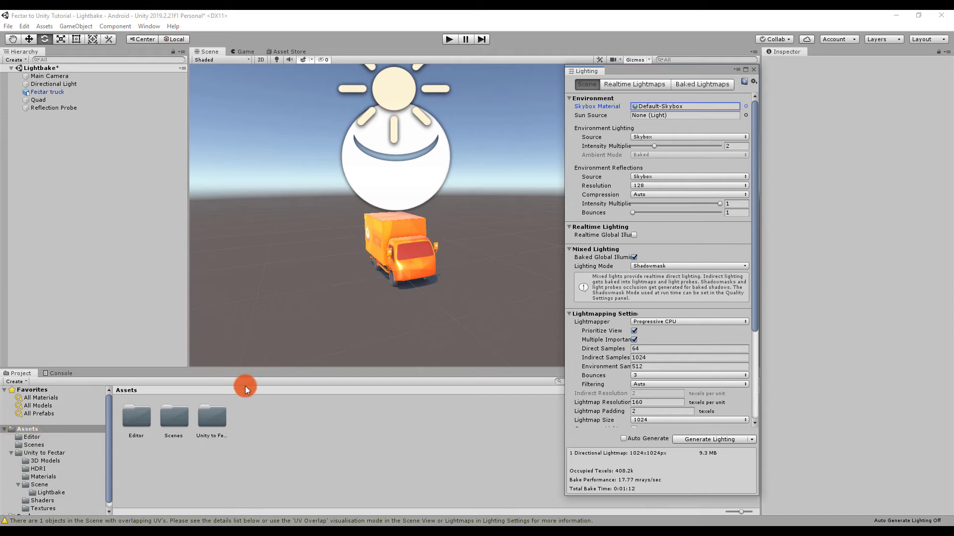
{"action": "double_click", "coordinate": [212, 417]}
{"action": "double_click", "coordinate": [175, 423]}
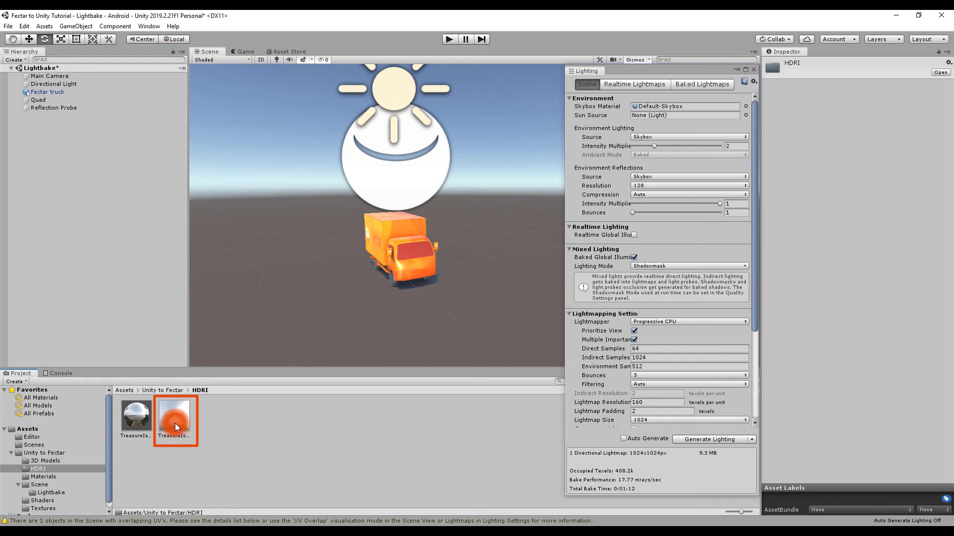
{"action": "left_click_drag", "start_coordinate": [175, 424], "coordinate": [475, 228]}
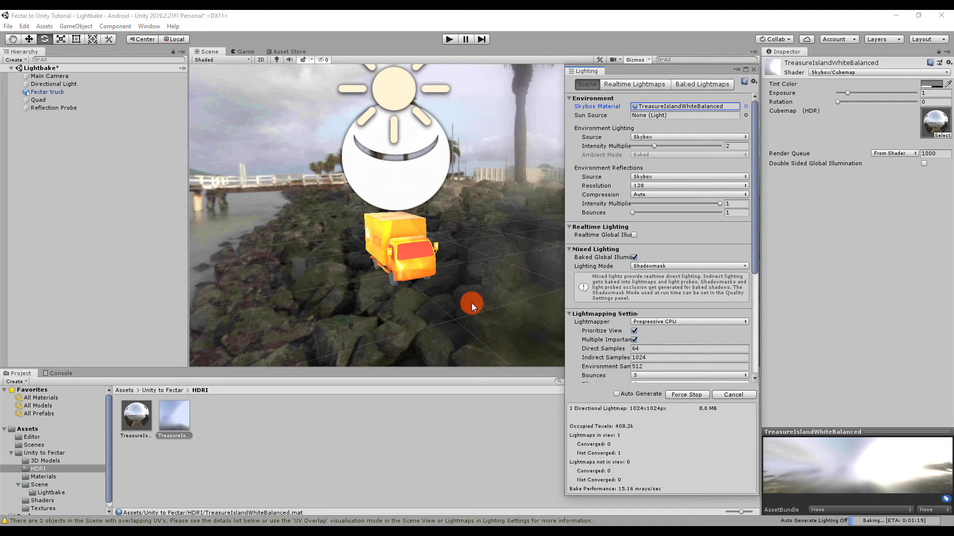
- Set the Environment Lighting Intensity Multiplier to 1 and generate the lighting
{"action": "scroll", "coordinate": [430, 283], "scroll_direction": "up", "scroll_amount": 4}
{"action": "left_click_drag", "start_coordinate": [360, 252], "coordinate": [462, 254], "text": "alt"}
{"action": "middle_click_drag", "start_coordinate": [431, 287], "coordinate": [433, 255]}
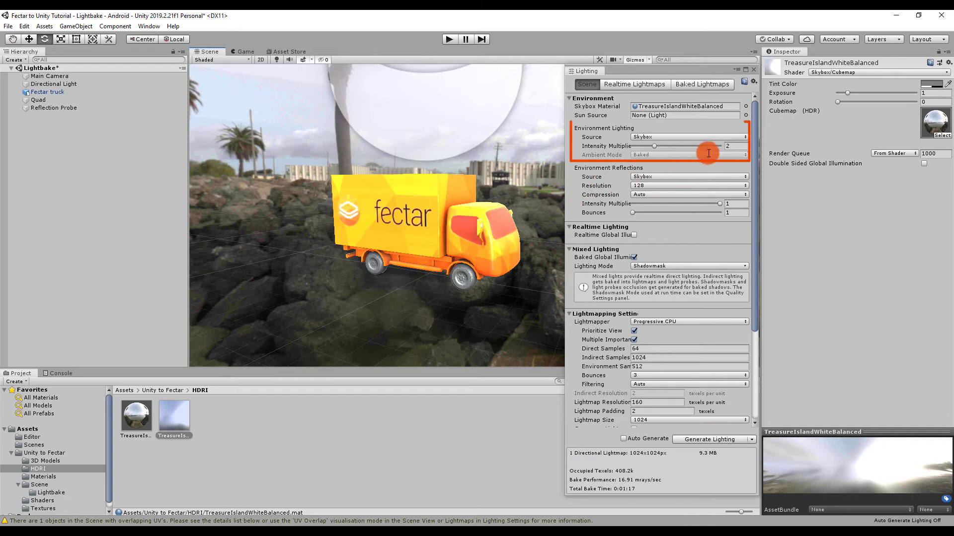
{"action": "left_click", "coordinate": [738, 146]}
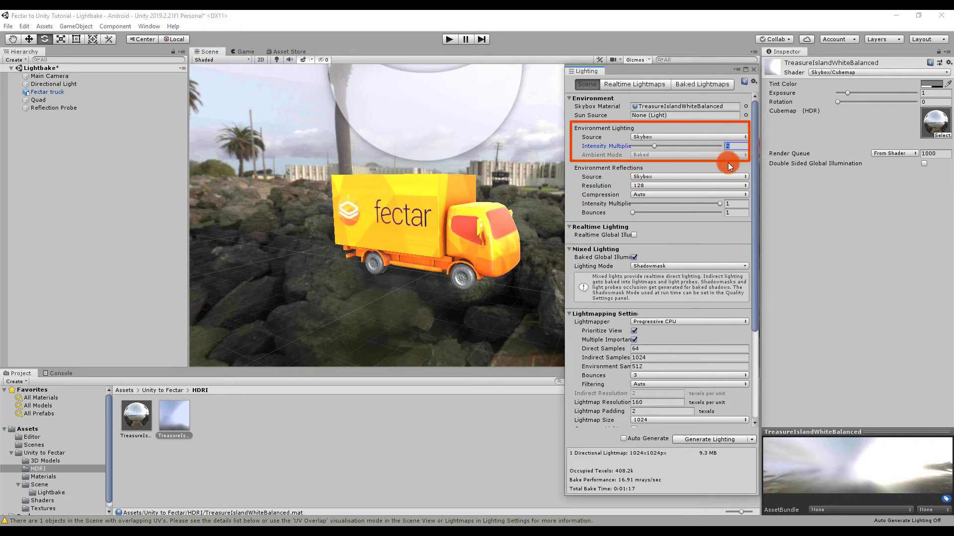
{"action": "type", "text": "1"}
{"action": "left_click", "coordinate": [706, 440]}
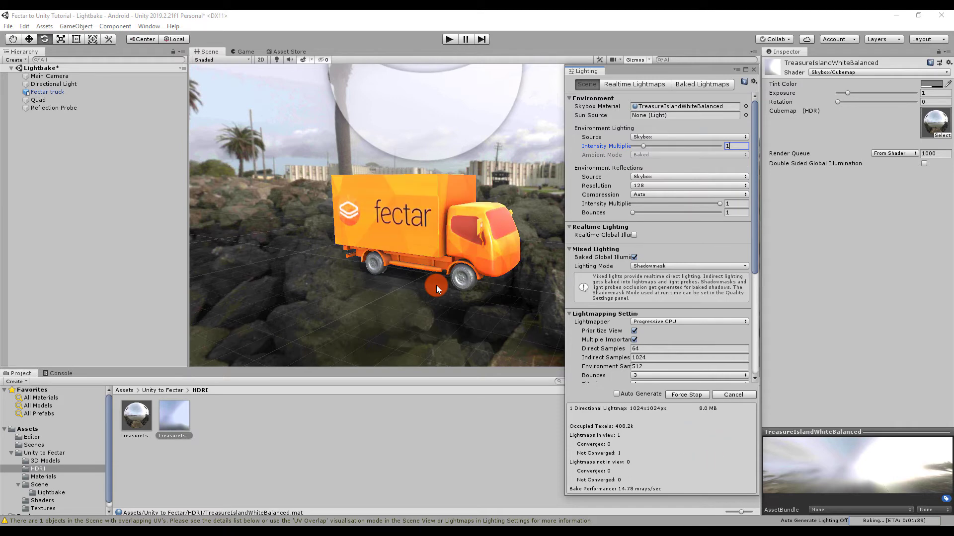
- Turn off the skybox display in the Scene view
{"action": "left_click_drag", "start_coordinate": [432, 270], "coordinate": [350, 277], "text": "alt"}
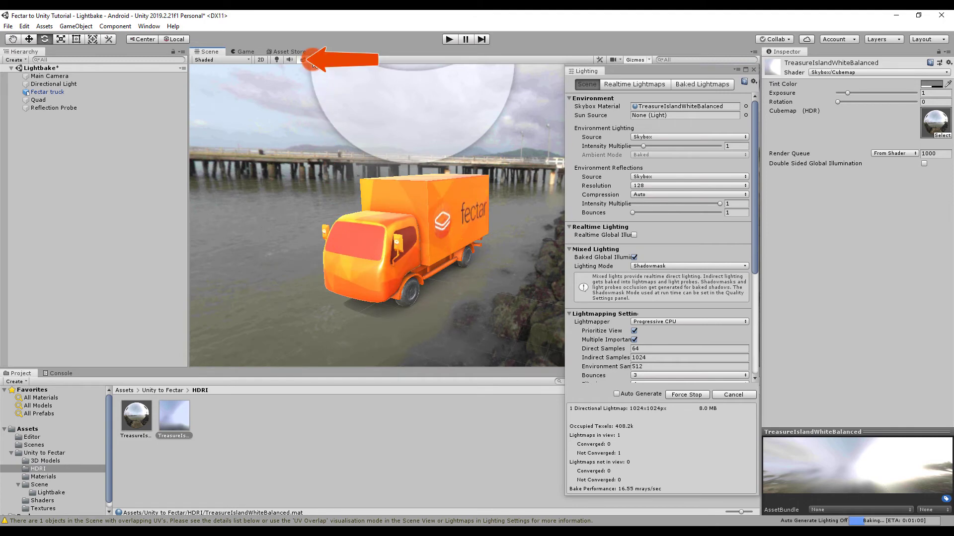
{"action": "left_click", "coordinate": [312, 60]}
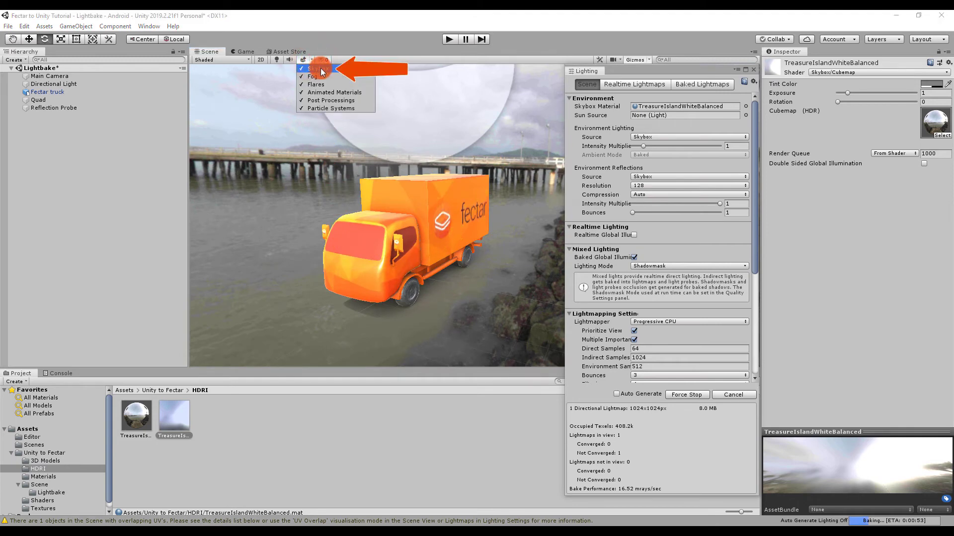
{"action": "left_click", "coordinate": [323, 71]}
{"action": "left_click", "coordinate": [532, 197]}
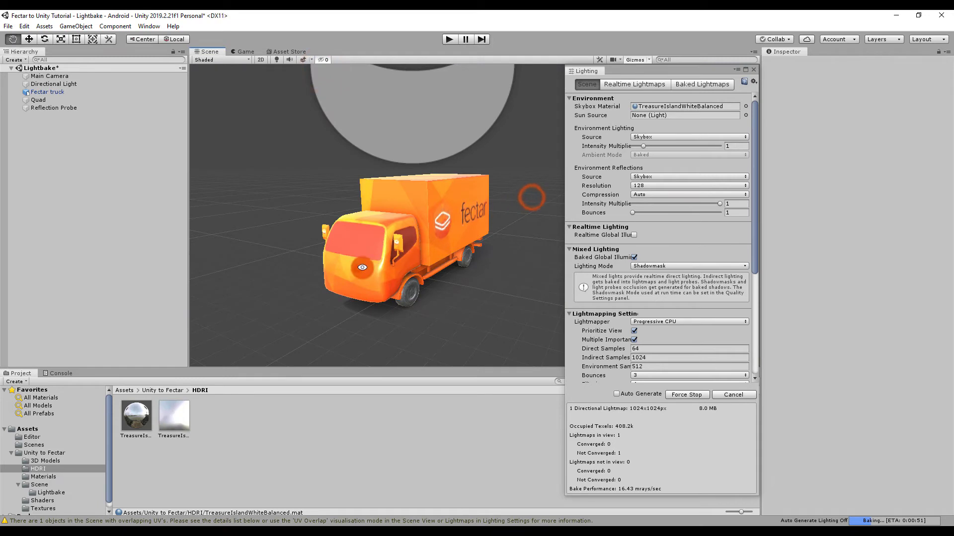
- Enable Ambient Occlusion in the lightmapping settings
{"action": "left_click_drag", "start_coordinate": [357, 268], "coordinate": [508, 270], "text": "alt"}
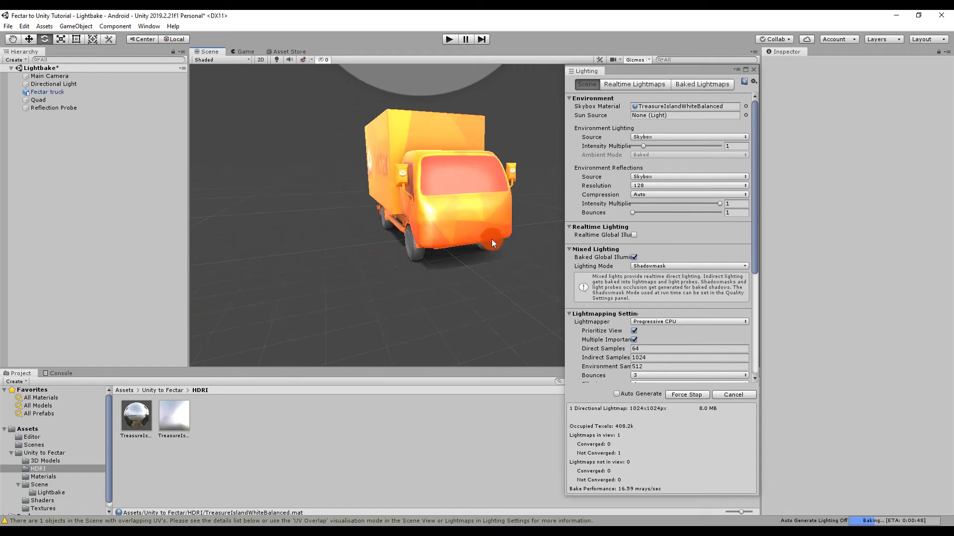
{"action": "left_click_drag", "start_coordinate": [491, 239], "coordinate": [409, 215], "text": "alt"}
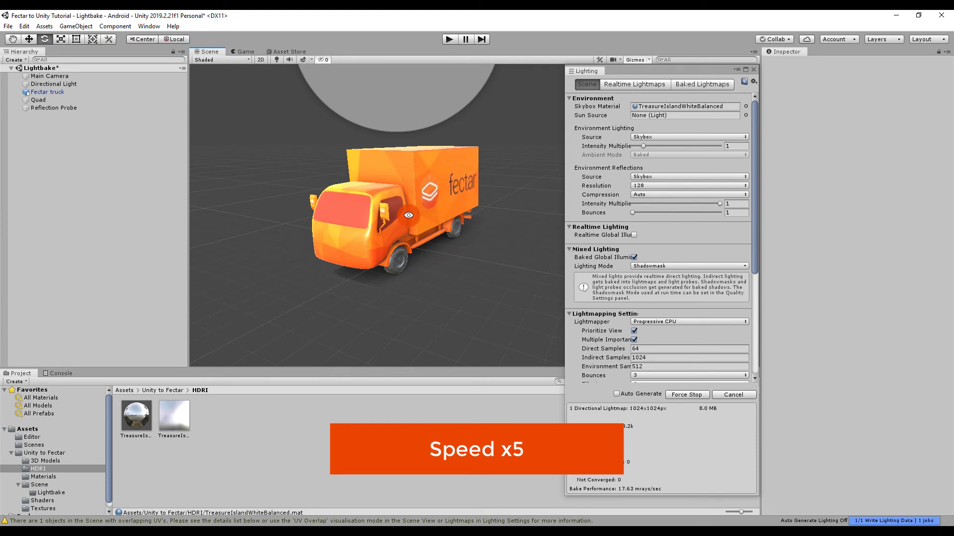
{"action": "left_click_drag", "start_coordinate": [408, 215], "coordinate": [373, 237], "text": "alt"}
{"action": "scroll", "coordinate": [614, 248], "scroll_direction": "down", "scroll_amount": 5}
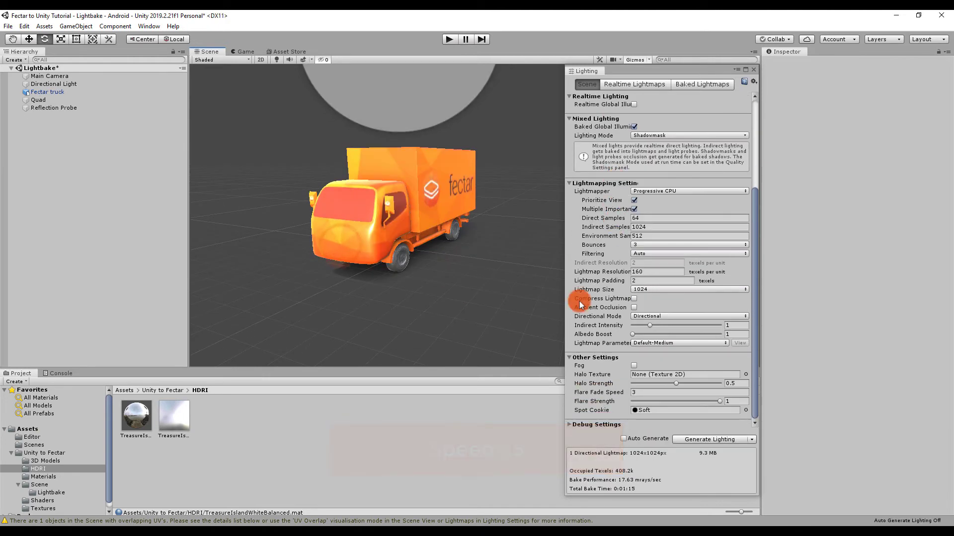
{"action": "left_click", "coordinate": [631, 308]}
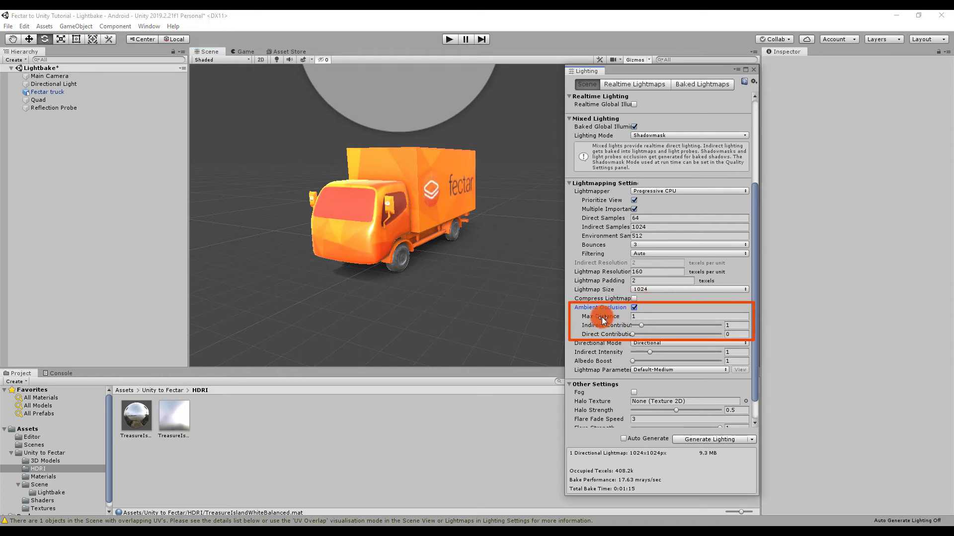
- Set Ambient Occlusion's Max Distance, Indirect Contribution and Direct Contribution to 2, and generate the lighting
{"action": "left_click", "coordinate": [653, 316]}
{"action": "type", "text": "2"}
{"action": "left_click", "coordinate": [730, 325]}
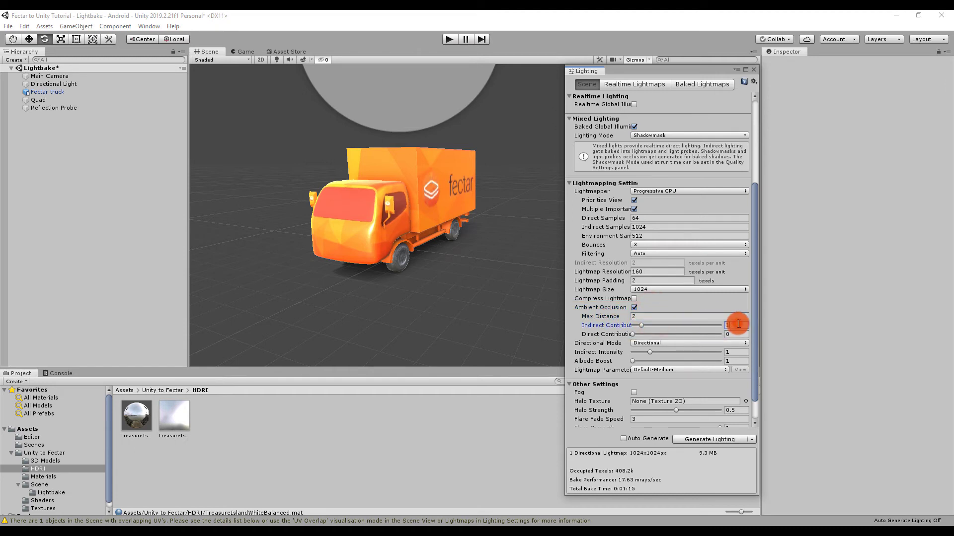
{"action": "type", "text": "2"}
{"action": "left_click", "coordinate": [738, 334]}
{"action": "type", "text": "2"}
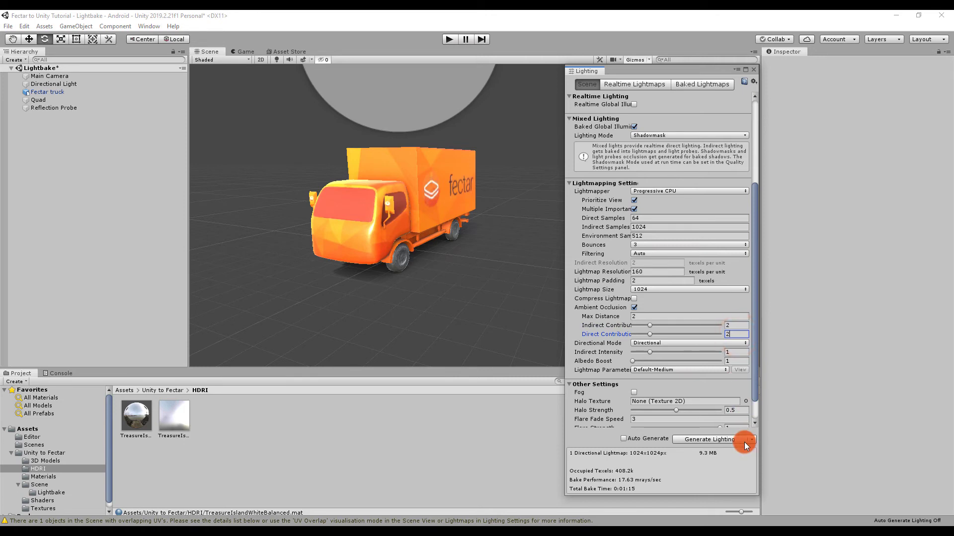
{"action": "left_click", "coordinate": [719, 442]}
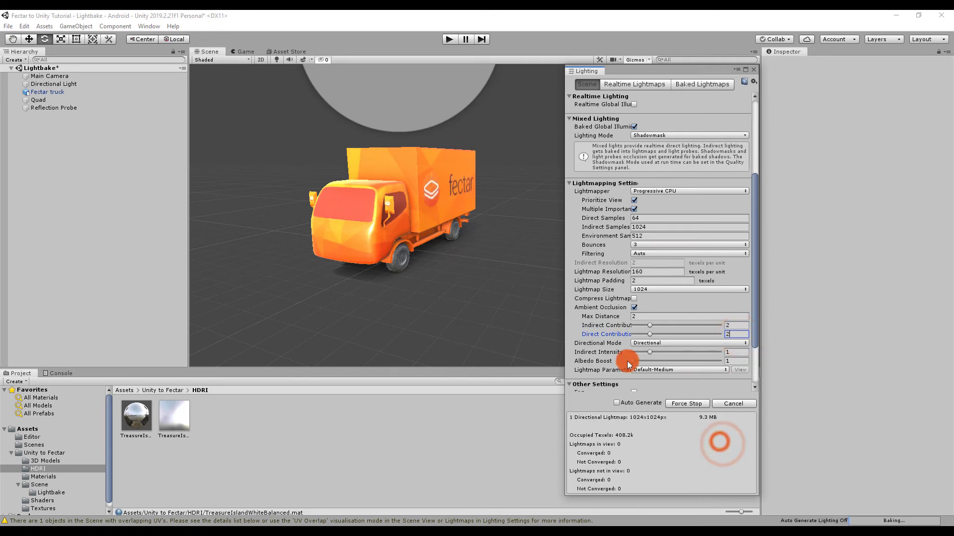
{"action": "scroll", "coordinate": [454, 209], "scroll_direction": "up", "scroll_amount": 5}
{"action": "scroll", "coordinate": [367, 206], "scroll_direction": "down", "scroll_amount": 3}
{"action": "scroll", "coordinate": [366, 201], "scroll_direction": "up", "scroll_amount": 3}
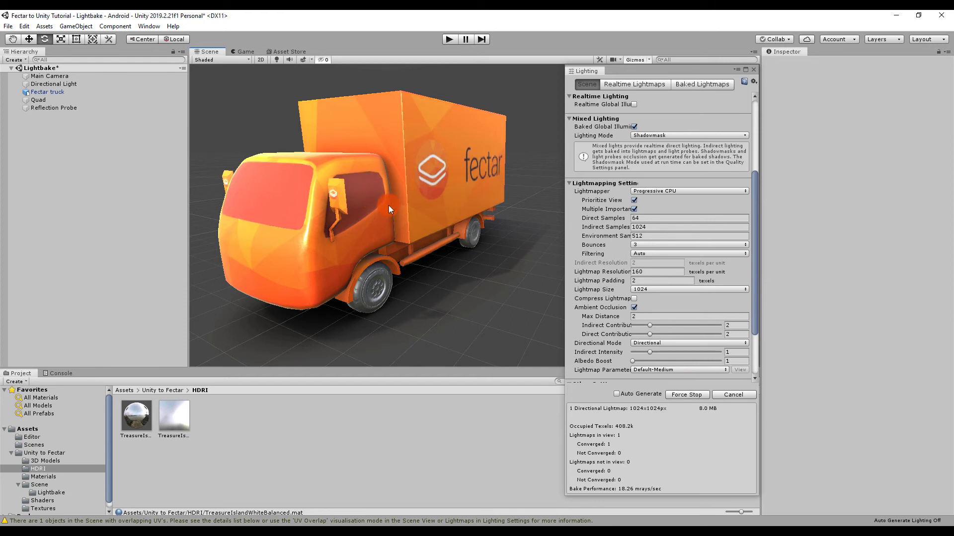
- Set Ambient Occlusion's Max Distance, Indirect Contribution and Direct Contribution to 1, and generate the lighting
{"action": "left_click", "coordinate": [644, 316]}
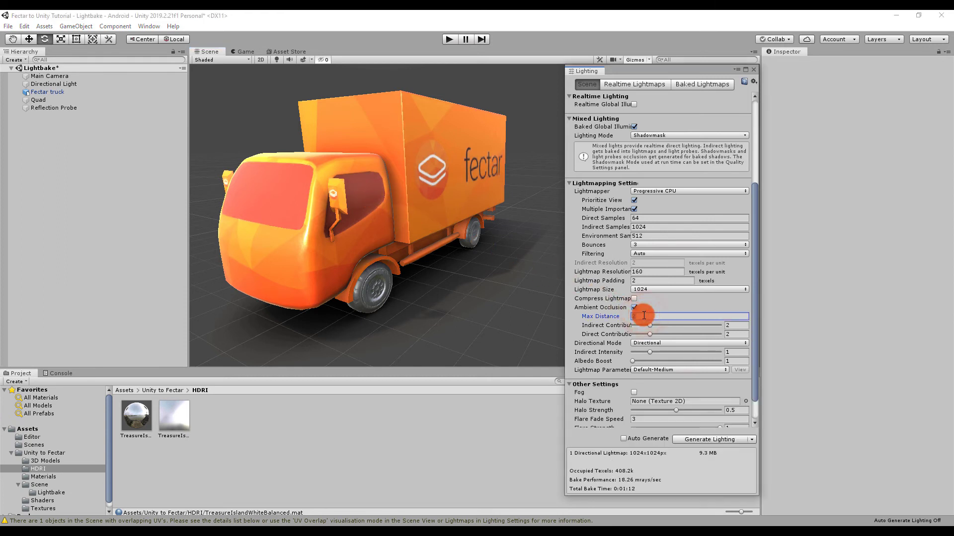
{"action": "type", "text": "1"}
{"action": "left_click", "coordinate": [738, 325]}
{"action": "type", "text": "1"}
{"action": "left_click", "coordinate": [740, 334]}
{"action": "type", "text": "1"}
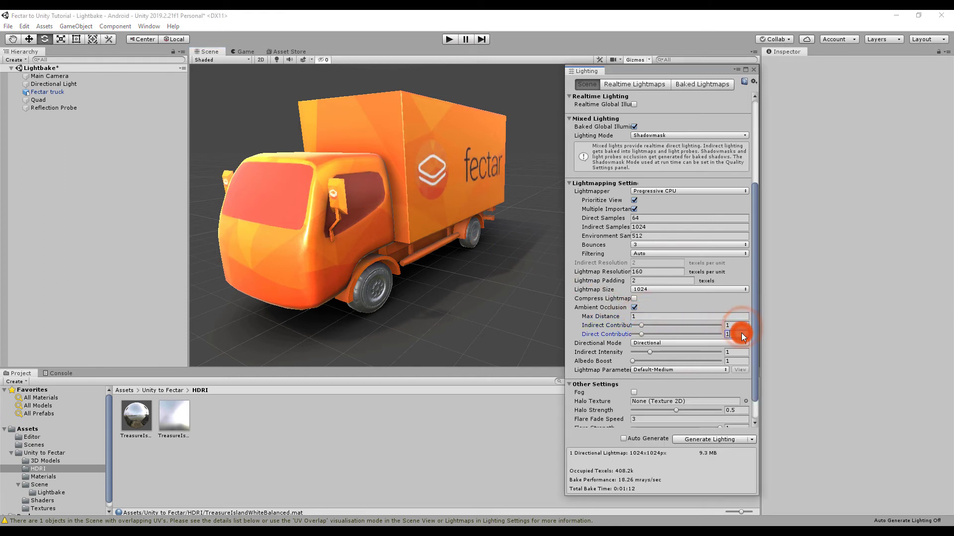
{"action": "left_click", "coordinate": [737, 440]}
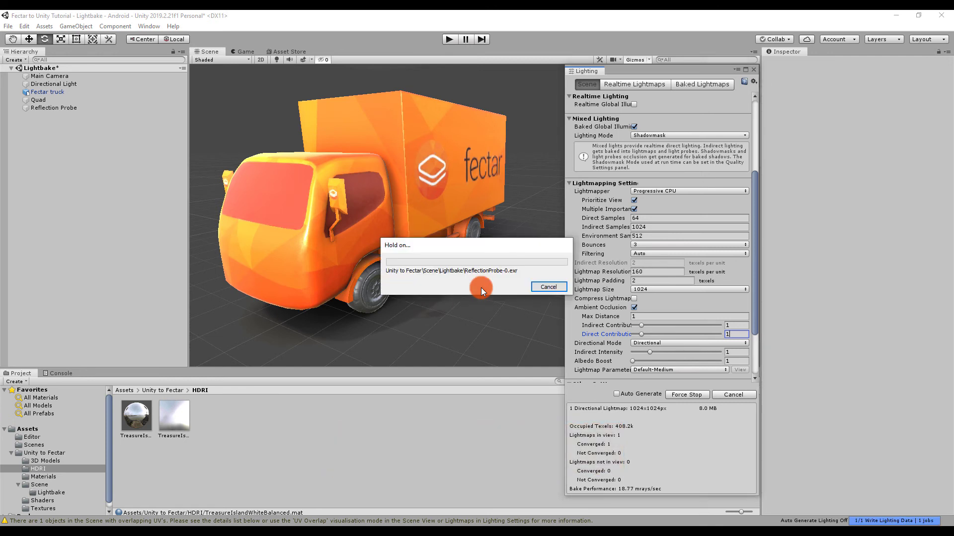
{"action": "scroll", "coordinate": [456, 236], "scroll_direction": "down", "scroll_amount": 10}
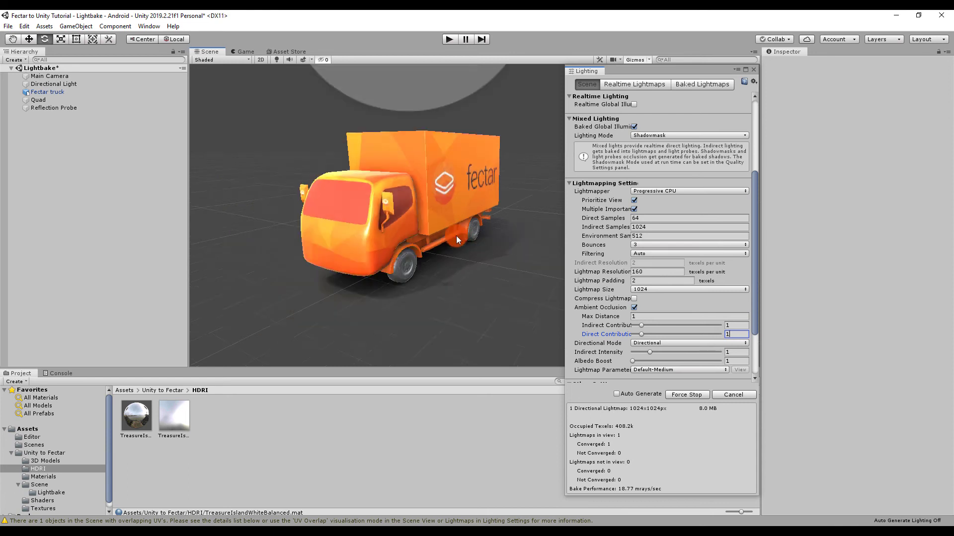
{"action": "left_click_drag", "start_coordinate": [455, 232], "coordinate": [299, 211], "text": "alt"}
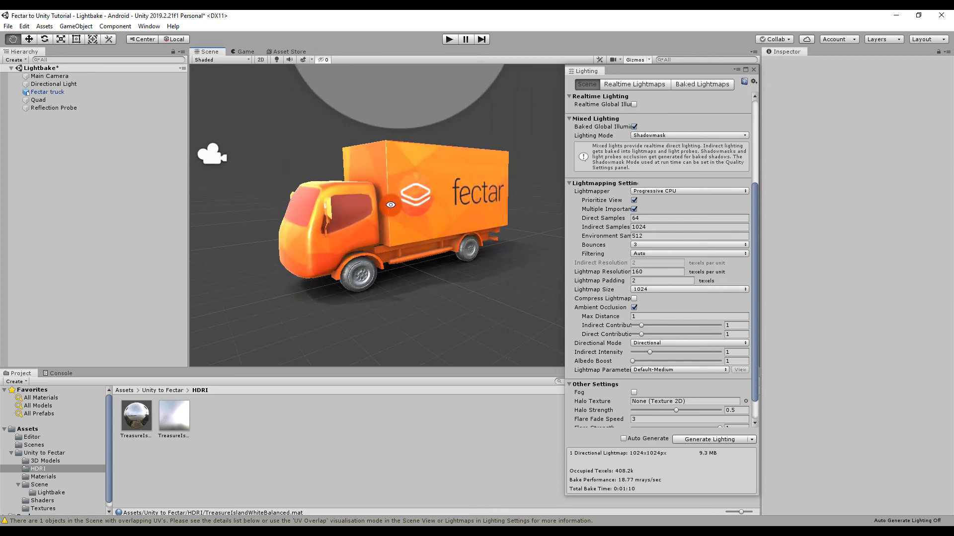
- Set the lightmapper's Direct Samples to 128, Indirect Samples to 2048 and Environment Samples to 1024
{"action": "right_click_drag", "start_coordinate": [403, 211], "coordinate": [391, 205], "text": "alt"}
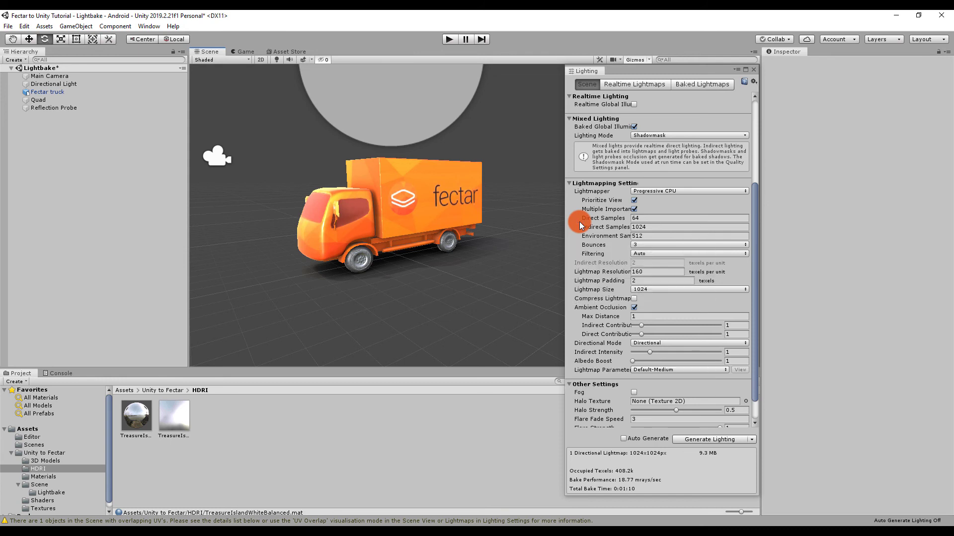
{"action": "left_click", "coordinate": [653, 218]}
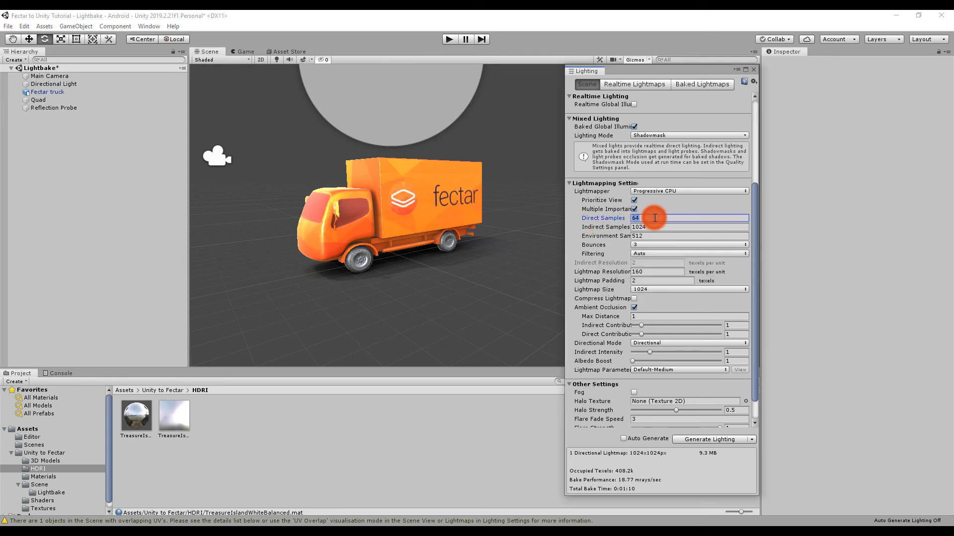
{"action": "type", "text": "128"}
{"action": "left_click", "coordinate": [656, 228]}
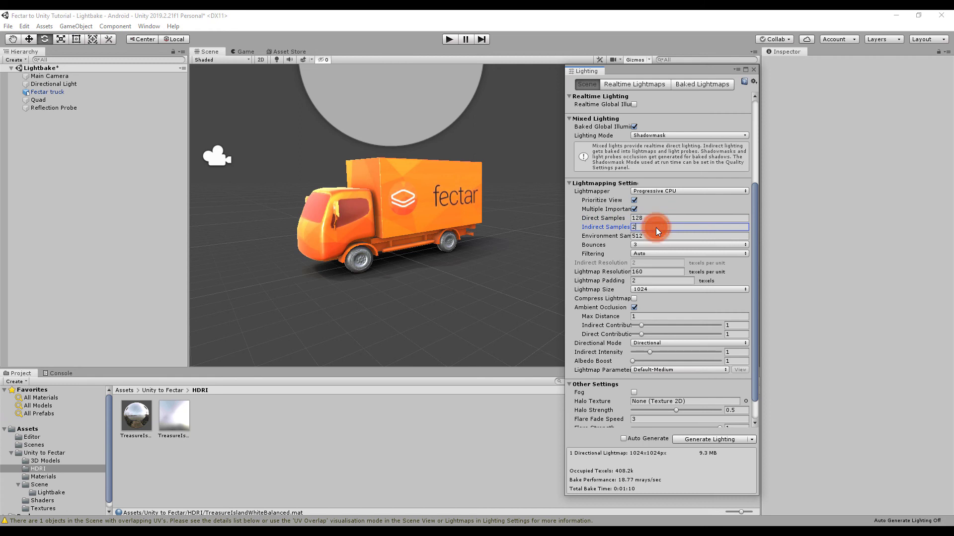
{"action": "left_click", "coordinate": [656, 235]}
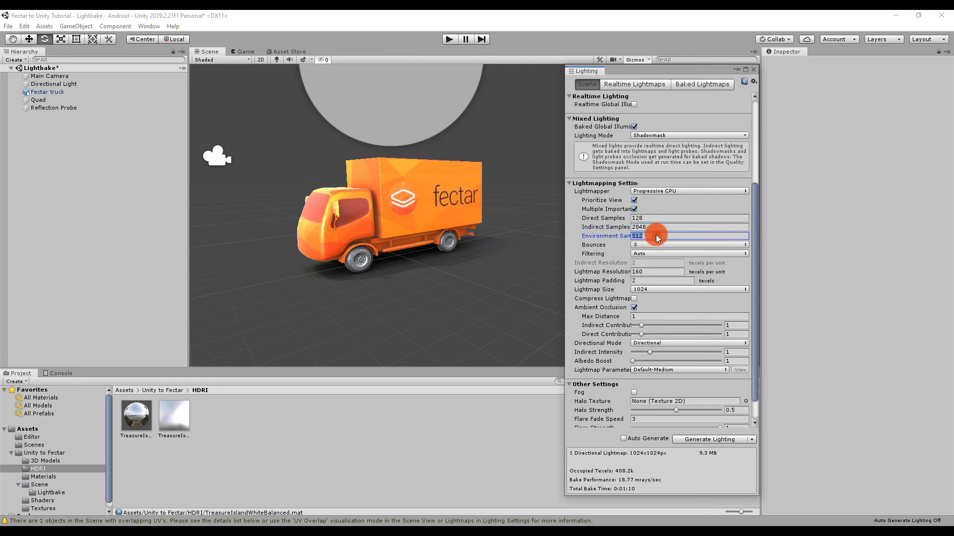
{"action": "type", "text": "1024"}
- Set Bounces to 4 and Lightmap Parameters to Default-HighResolution, and generate the lighting
{"action": "left_click", "coordinate": [673, 245]}
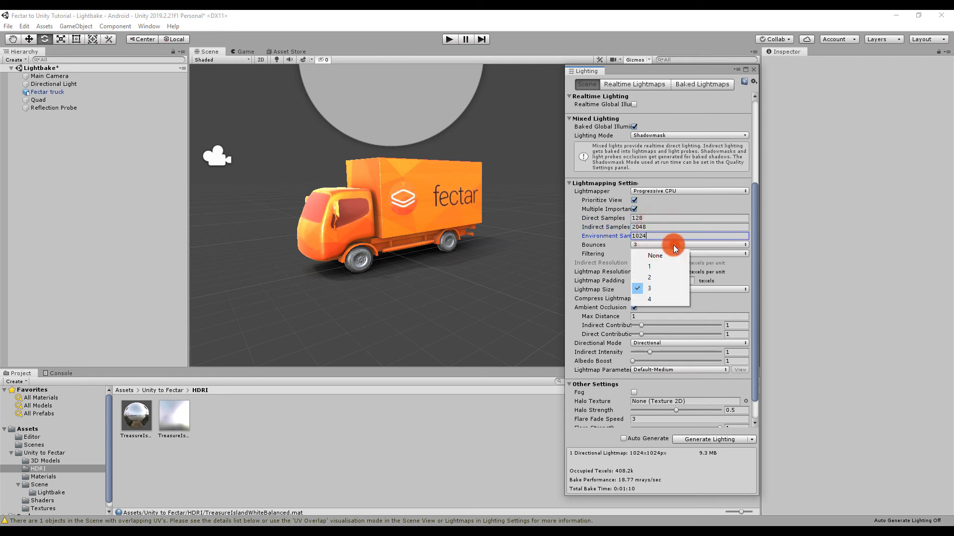
{"action": "left_click", "coordinate": [661, 301]}
{"action": "left_click", "coordinate": [676, 370]}
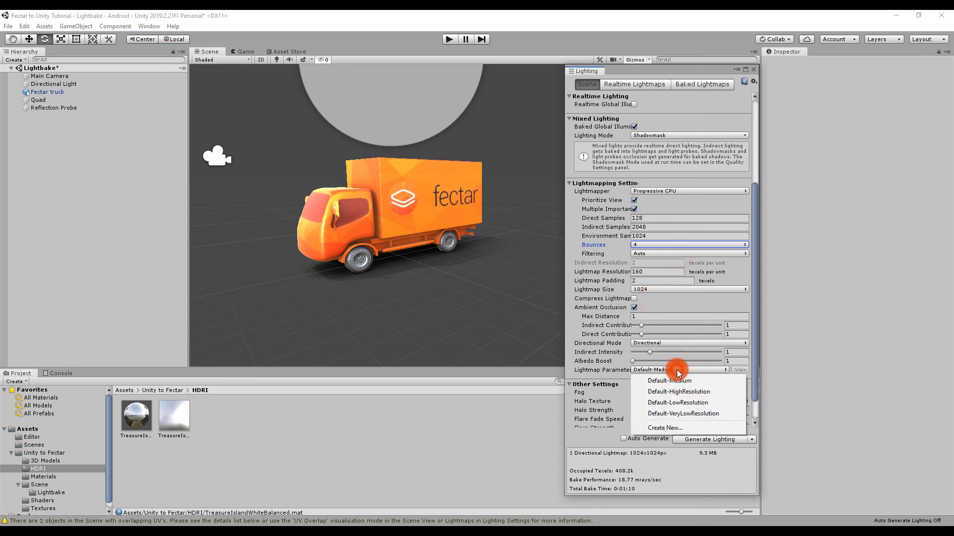
{"action": "left_click", "coordinate": [688, 393]}
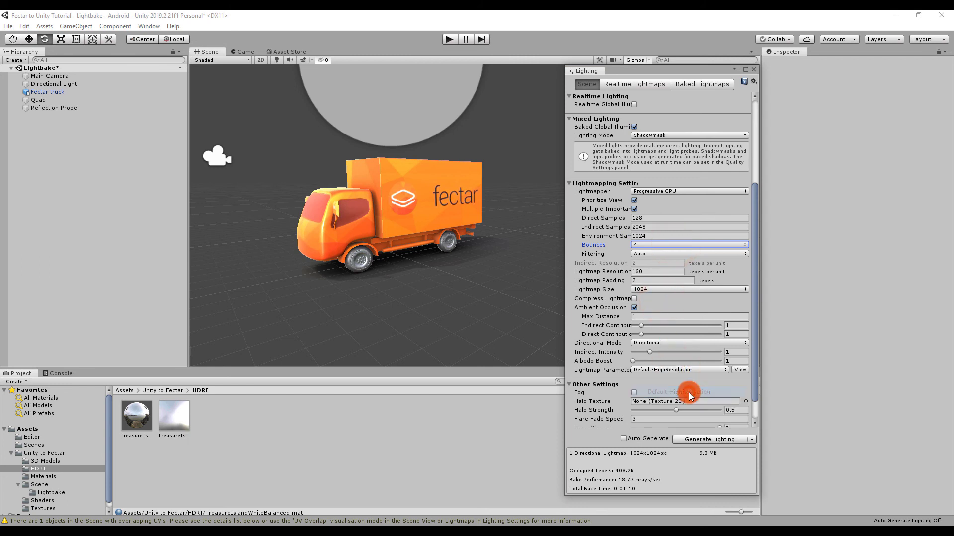
{"action": "left_click", "coordinate": [718, 439]}
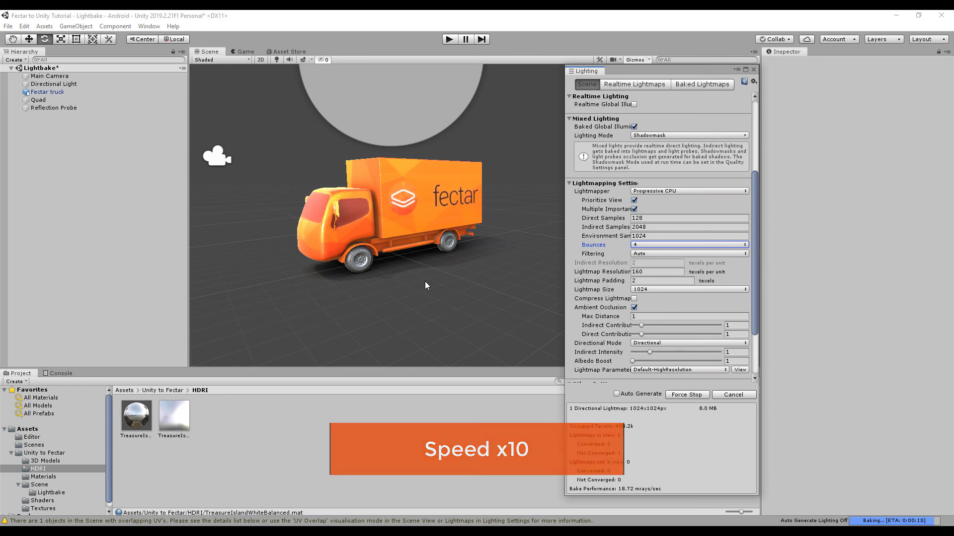
{"action": "left_click", "coordinate": [424, 281]}
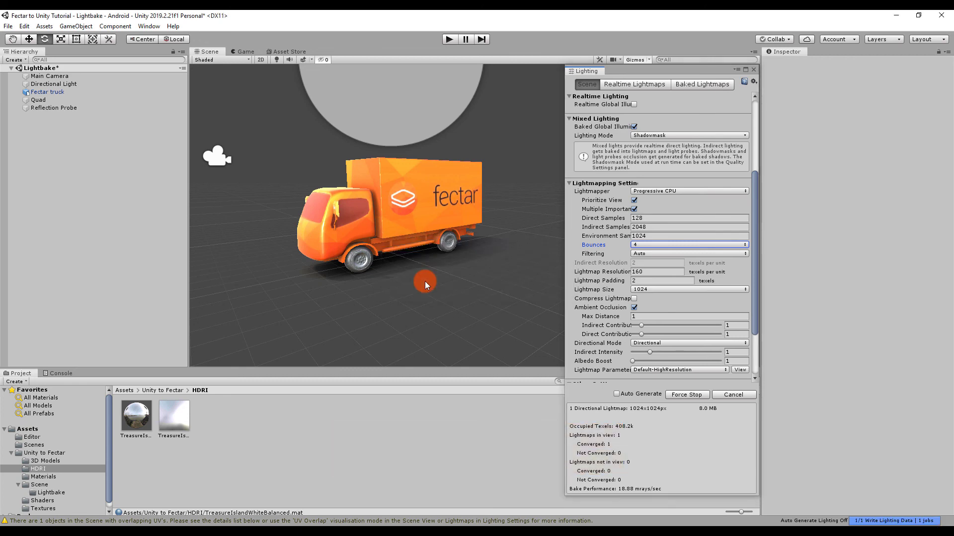